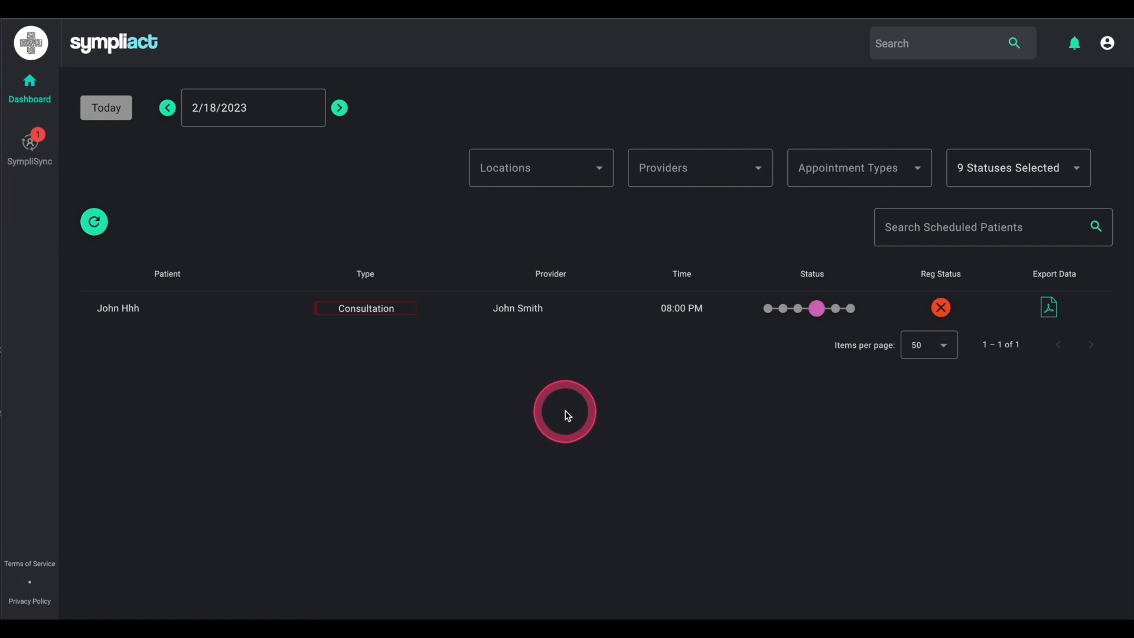
Step: Check the signed-in account, then search the patient list for the patient's name
{"action": "left_click", "coordinate": [1105, 46]}
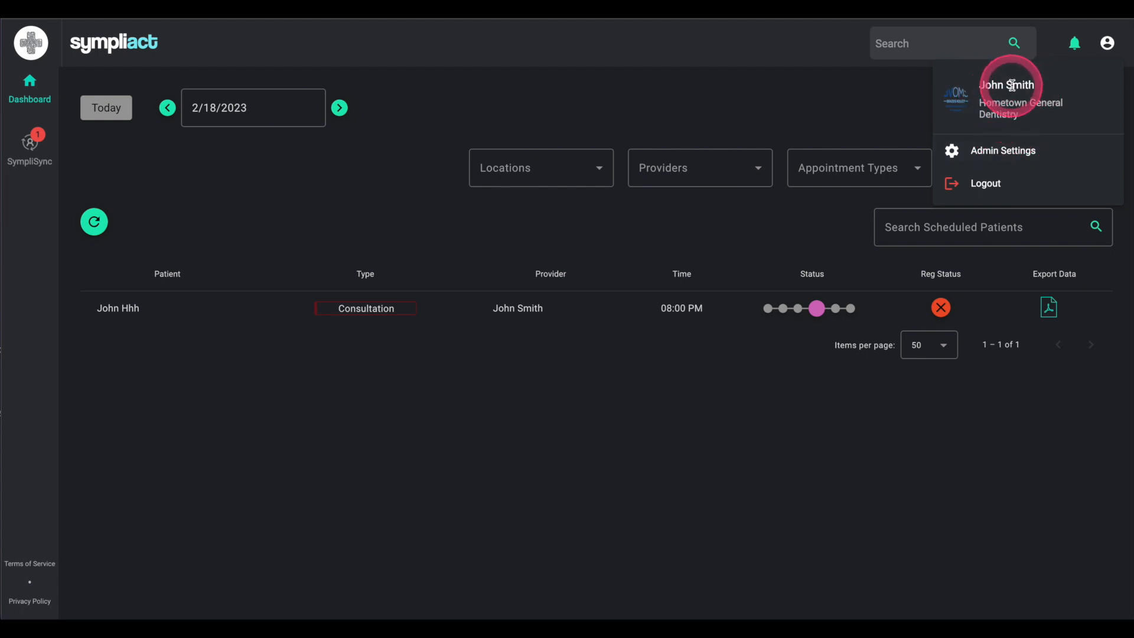
{"action": "left_click", "coordinate": [889, 104]}
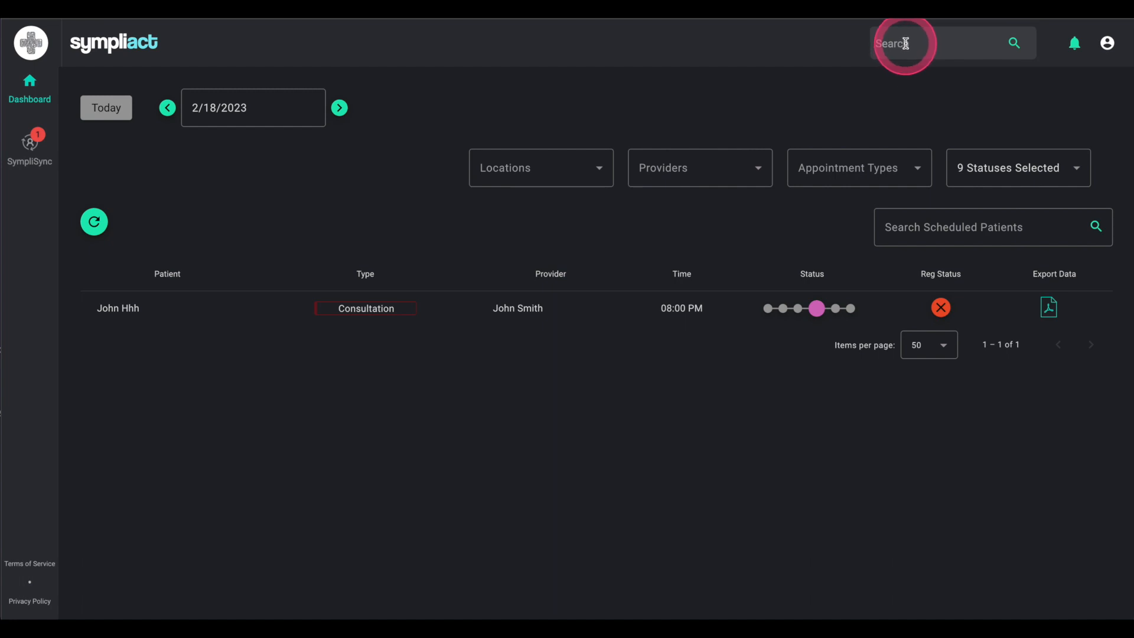
{"action": "left_click", "coordinate": [897, 44]}
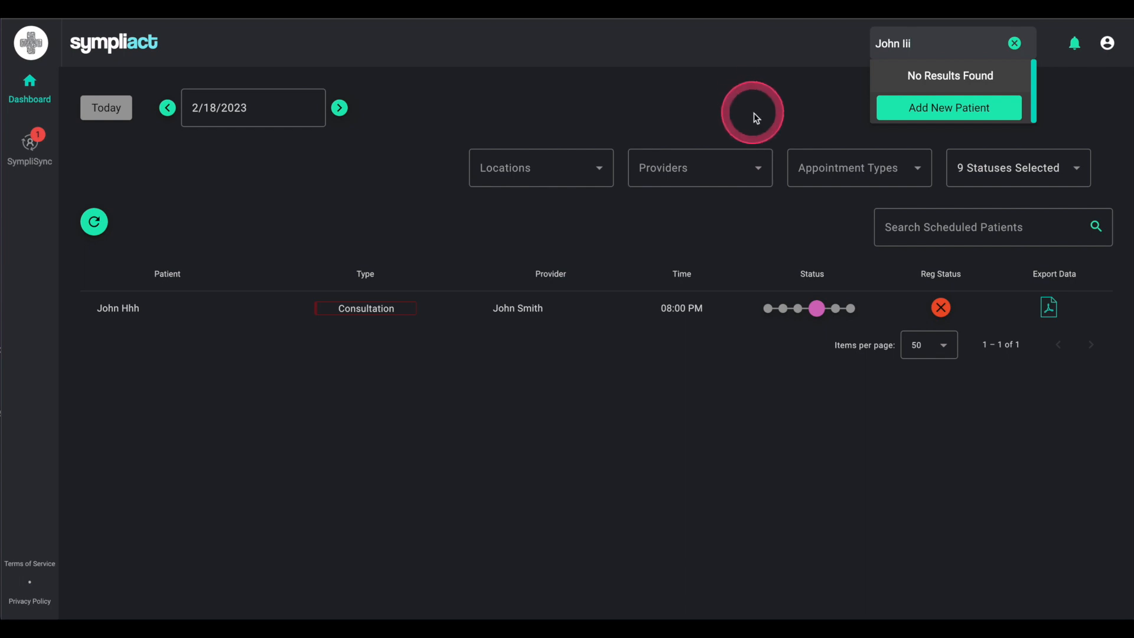
Step: Search birth date 04/01/1981, find no match, and start a new patient record
{"action": "left_click", "coordinate": [1015, 45]}
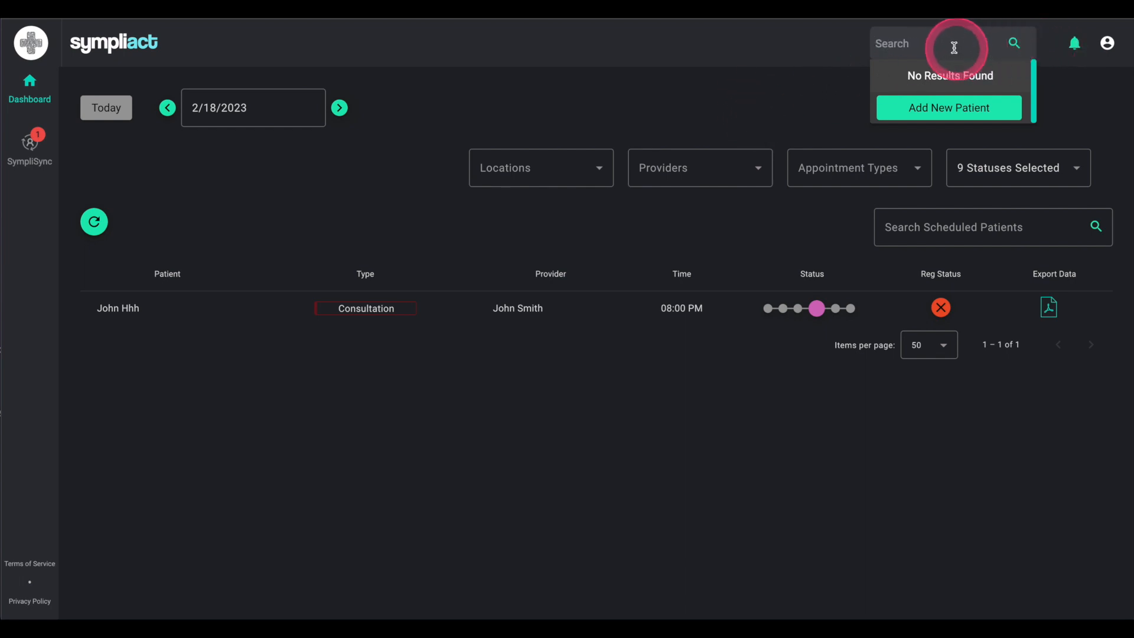
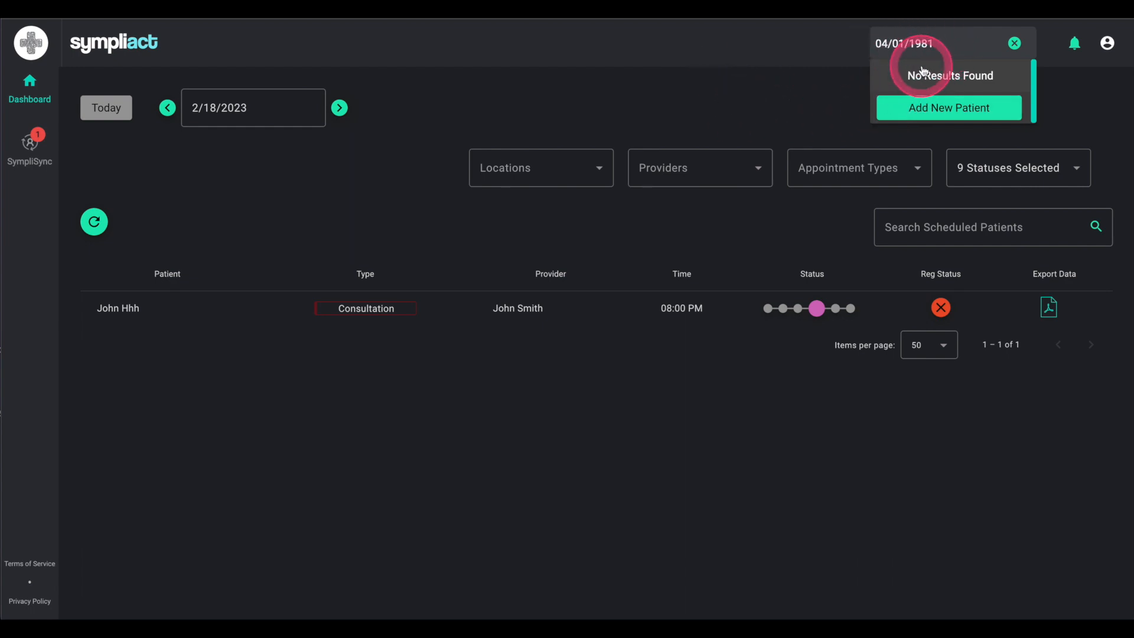
{"action": "left_click", "coordinate": [926, 105]}
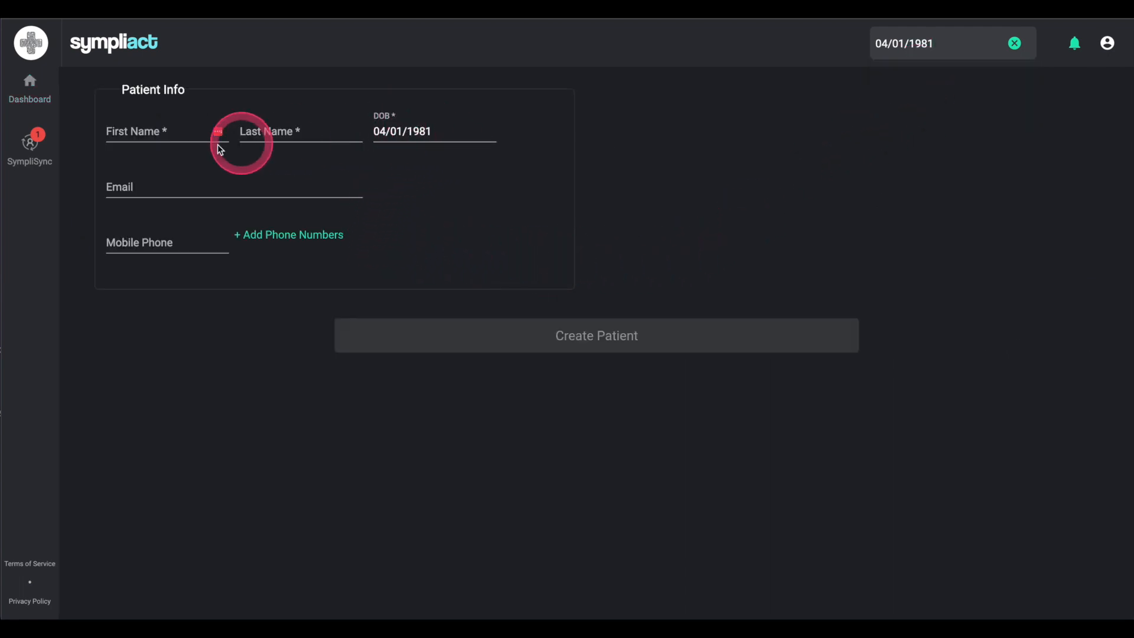
Step: Fill in the patient's first and last name, pasted e-mail and mobile number, then create the patient
{"action": "left_click", "coordinate": [145, 132]}
{"action": "type", "text": "John"}
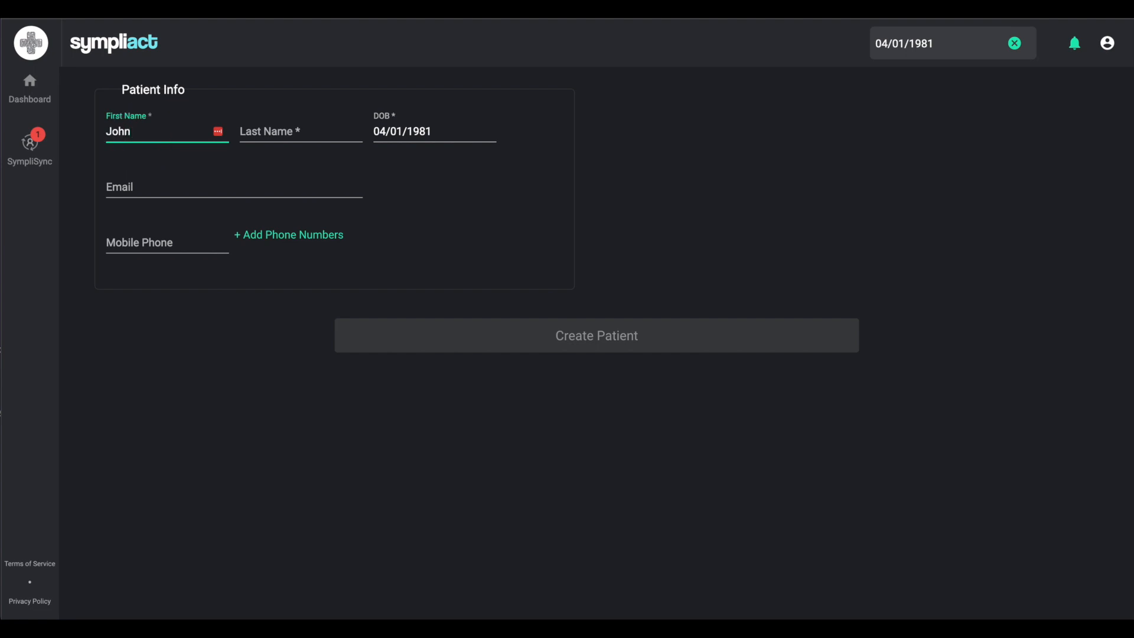
{"action": "key", "text": "Tab"}
{"action": "type", "text": "l"}
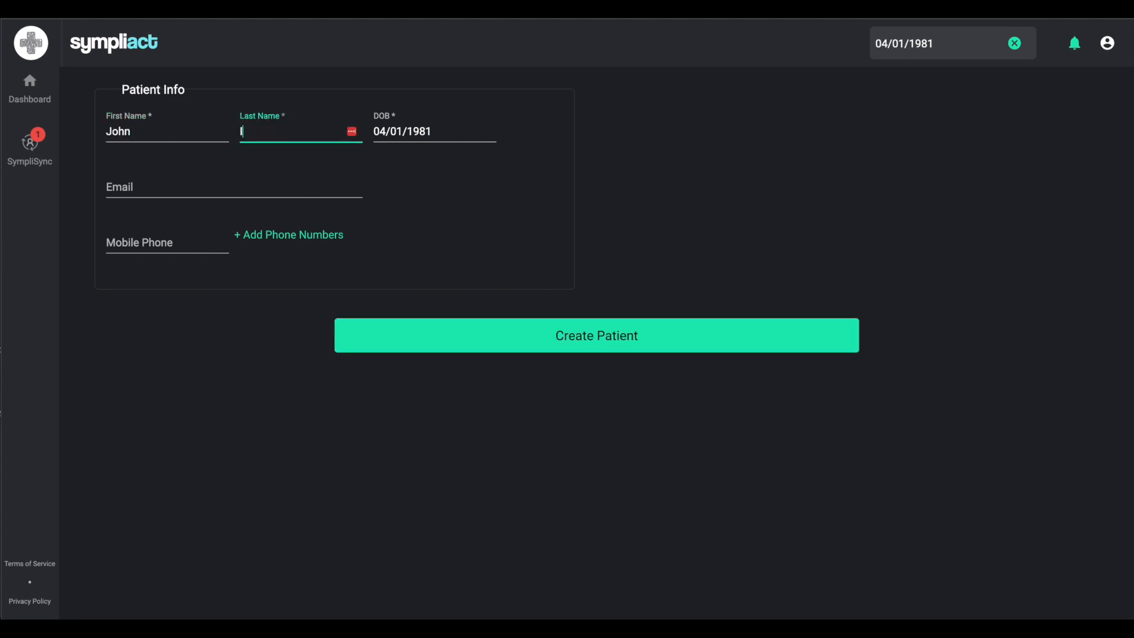
{"action": "type", "text": "ii"}
{"action": "key", "text": "Tab"}
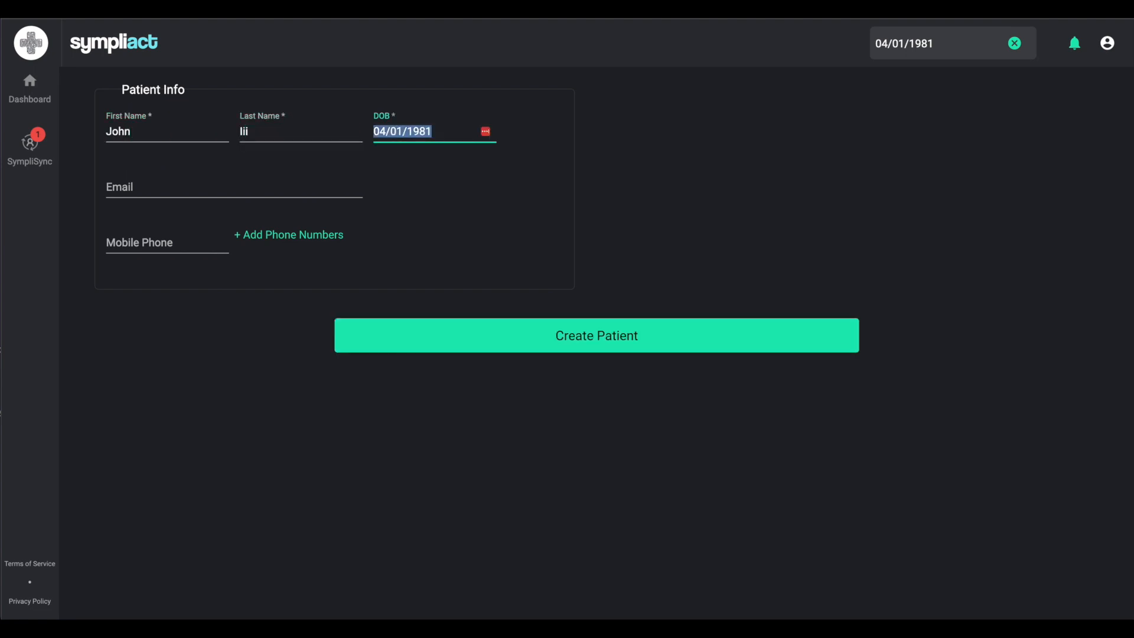
{"action": "key", "text": "Tab"}
{"action": "key", "text": "ctrl+v"}
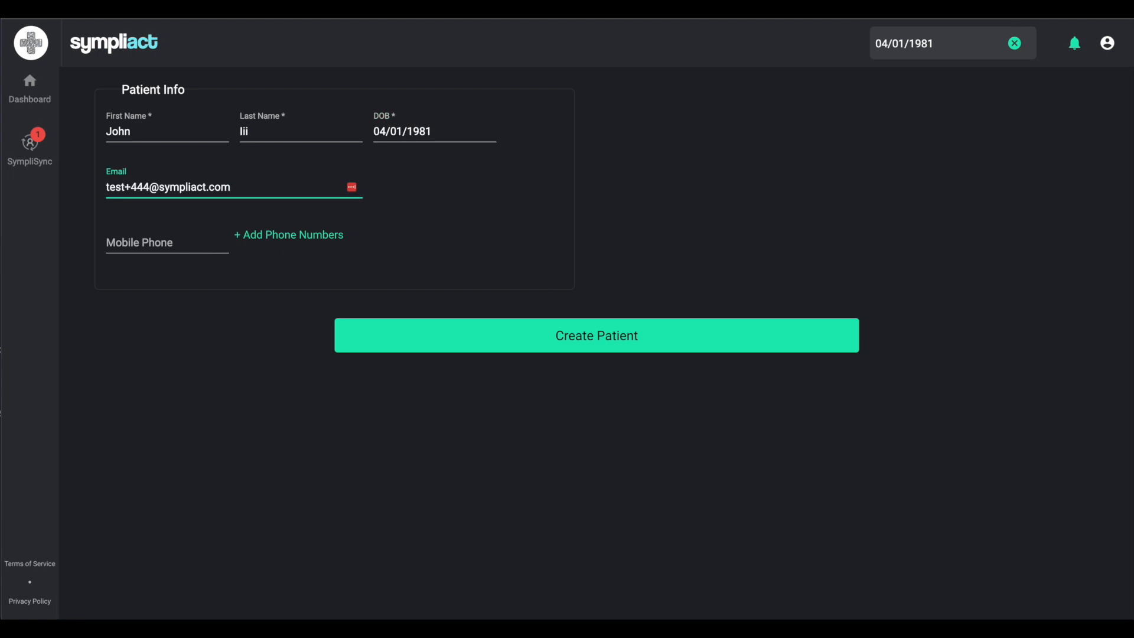
{"action": "key", "text": "Tab"}
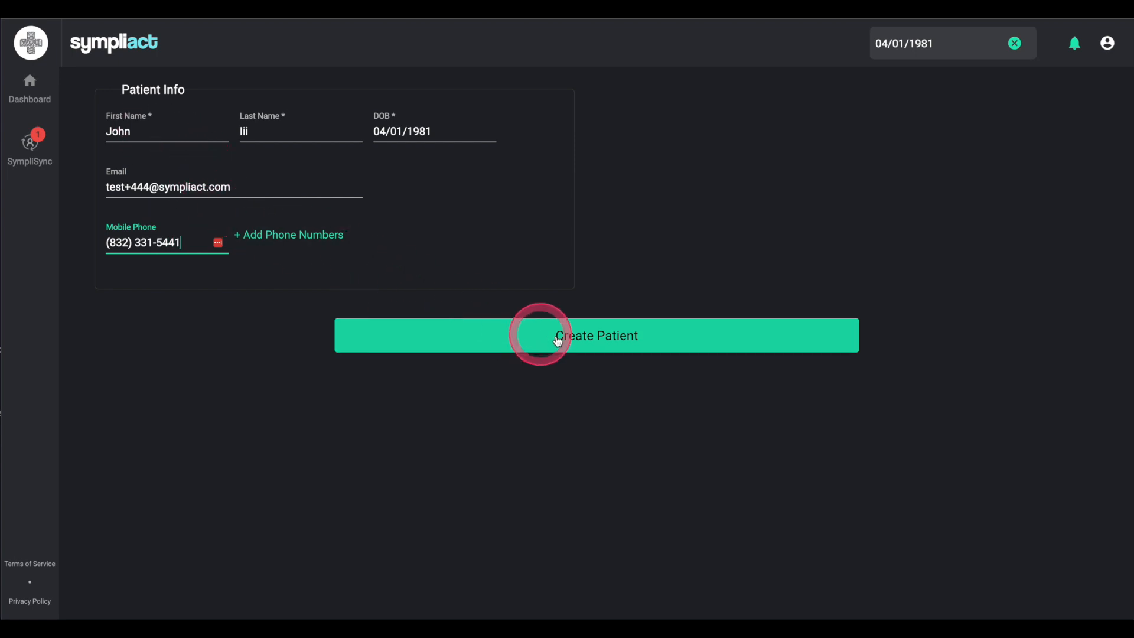
{"action": "left_click", "coordinate": [601, 335]}
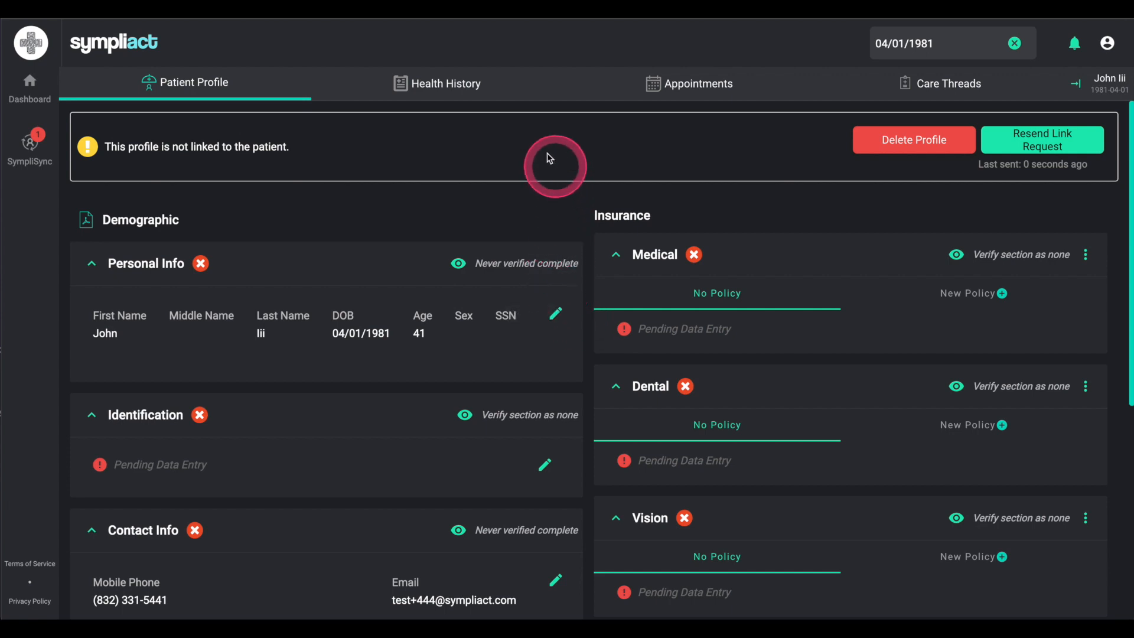
Step: Open the Care Threads tab on the new patient's profile, which shows no threads yet
{"action": "left_click", "coordinate": [929, 88]}
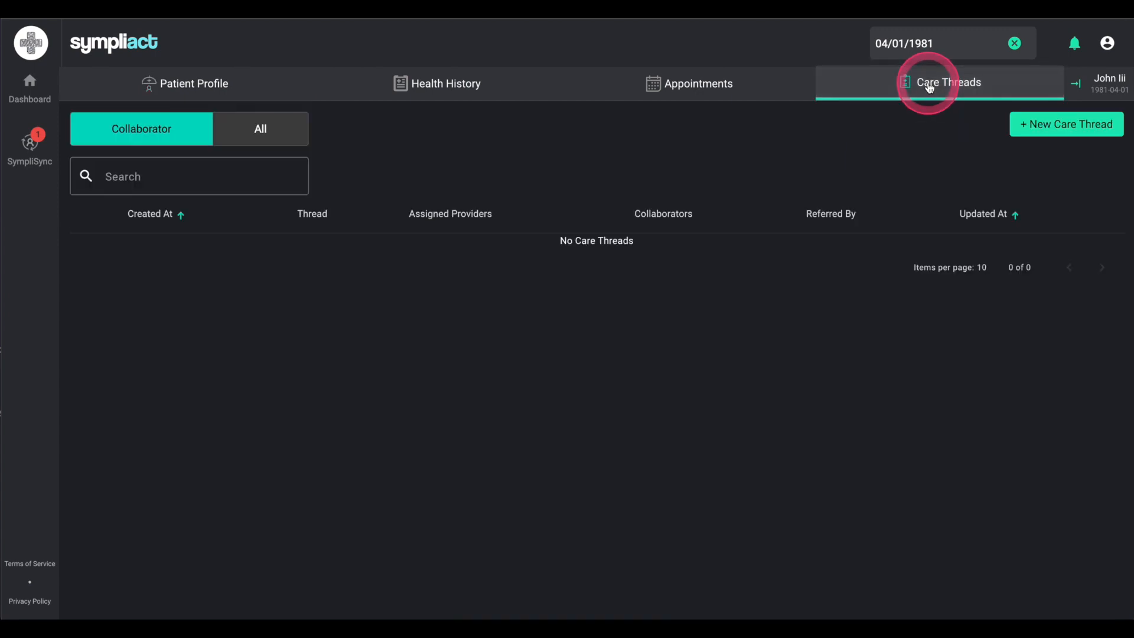
Step: Create a new care thread, logged as 'Thread Created' at 6:34 PM
{"action": "left_click", "coordinate": [1068, 126]}
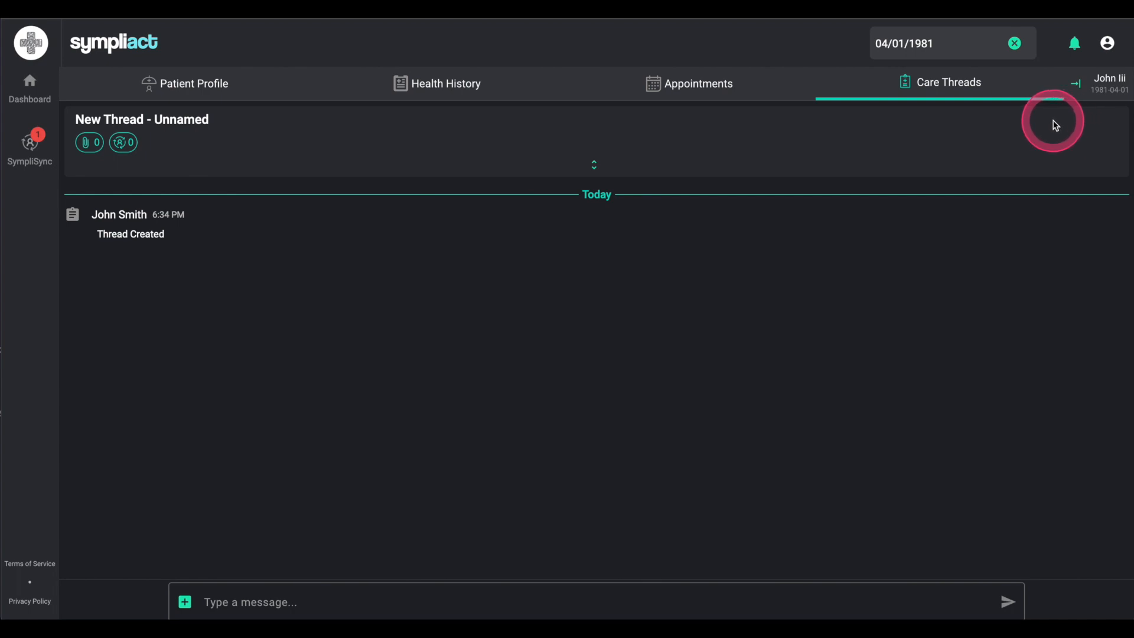
Step: Name the care thread 'Painful tooth 30'
{"action": "left_click", "coordinate": [580, 175]}
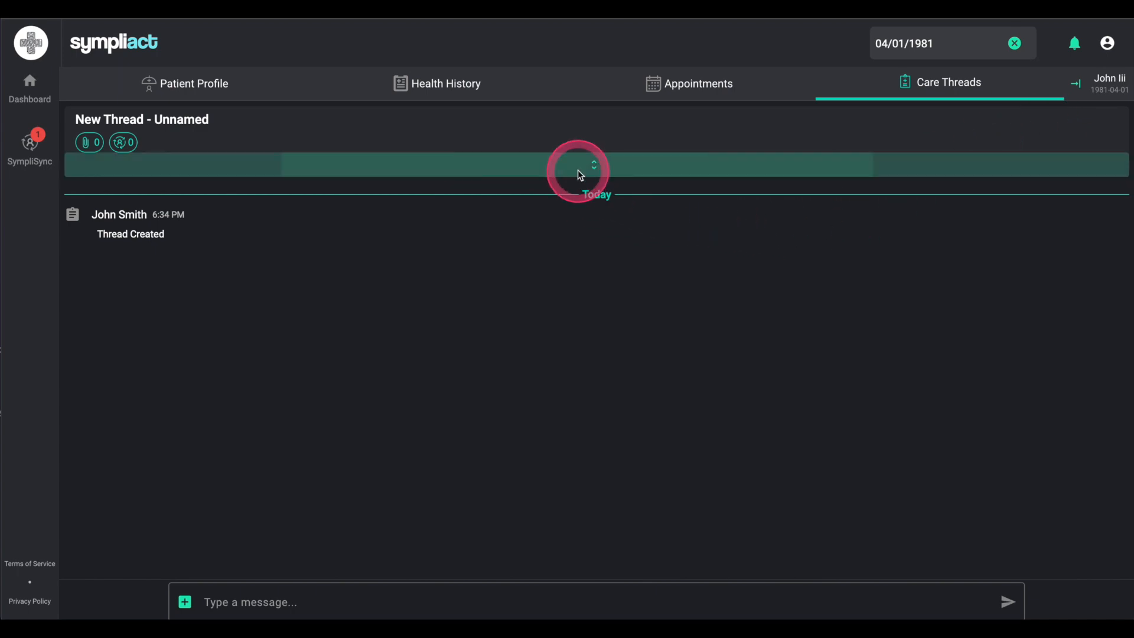
{"action": "left_click", "coordinate": [248, 159]}
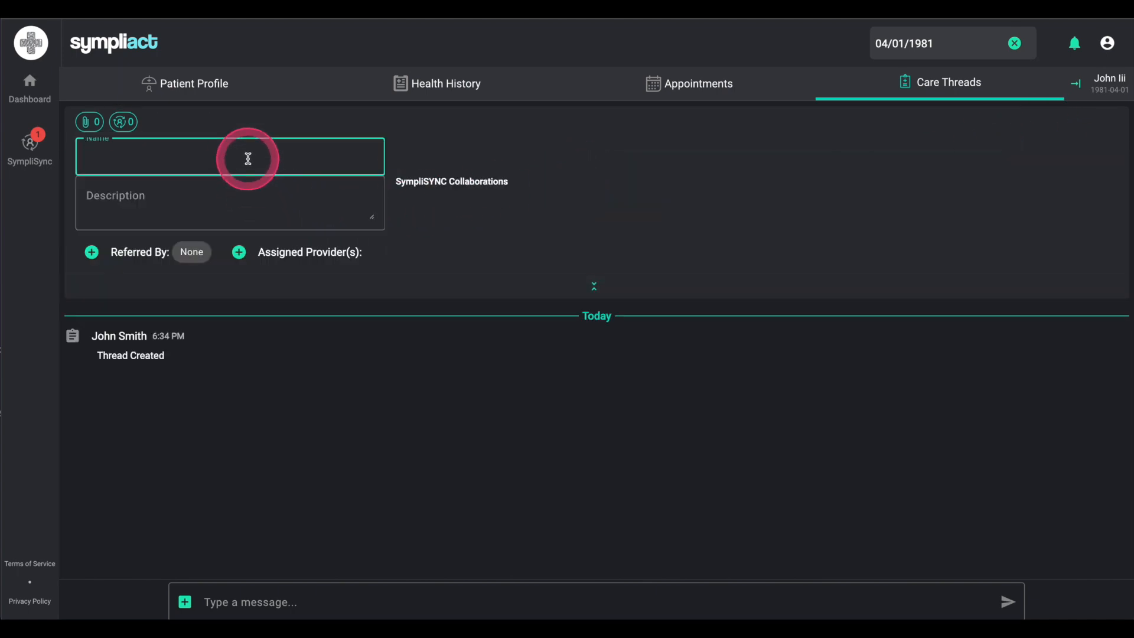
{"action": "type", "text": "Painful "}
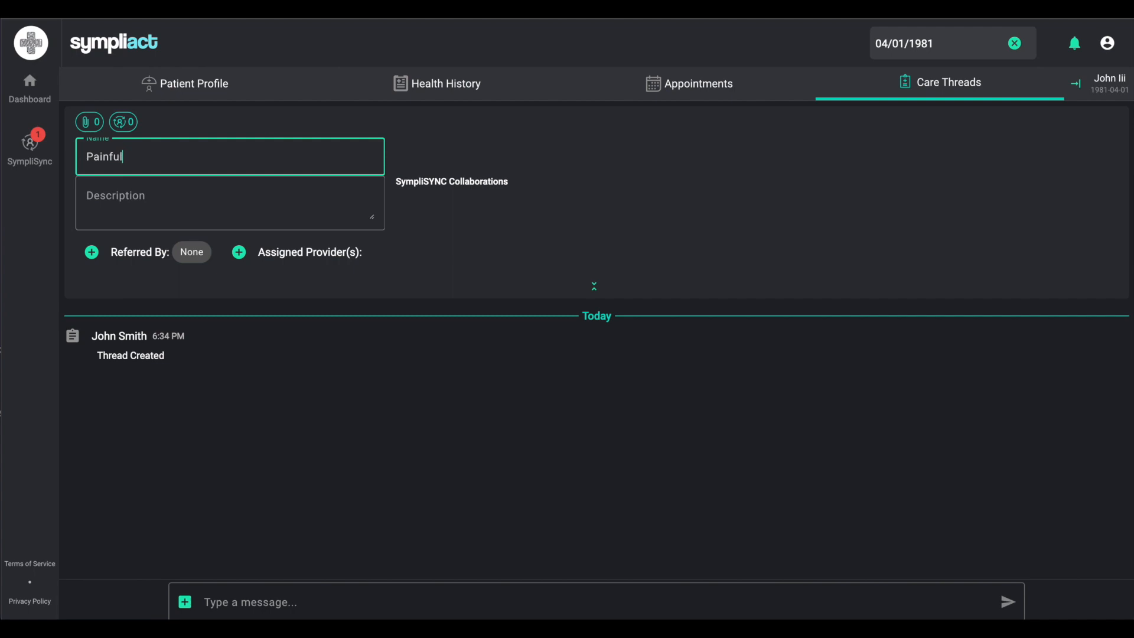
{"action": "type", "text": "tooth 30"}
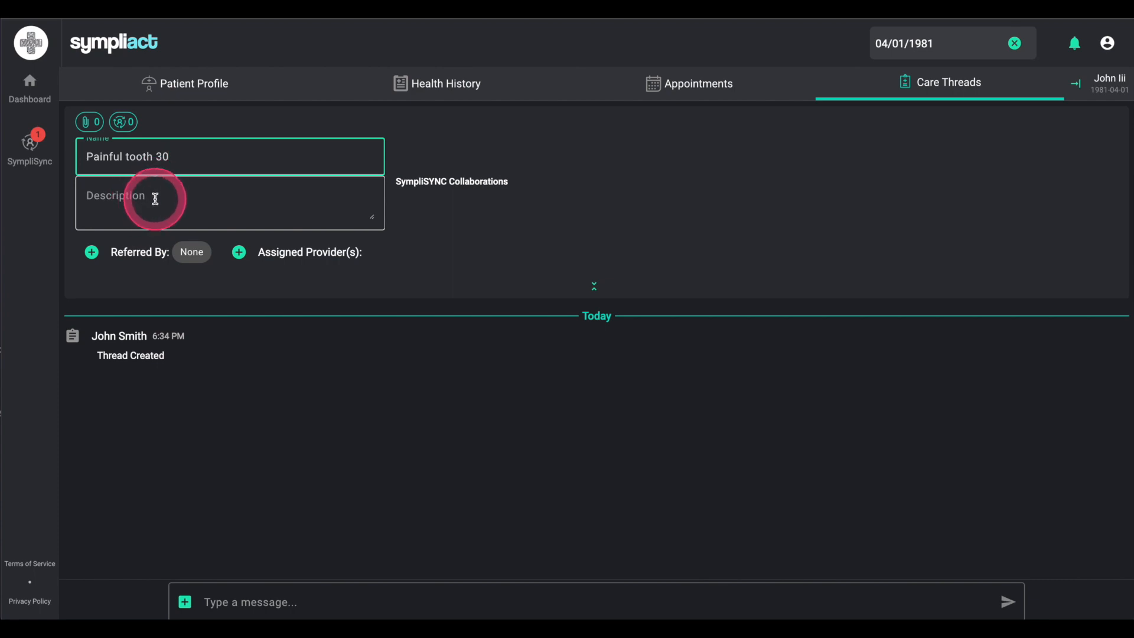
Step: Mark the patient as self-referred and assign the practice's provider to the thread
{"action": "left_click", "coordinate": [92, 253]}
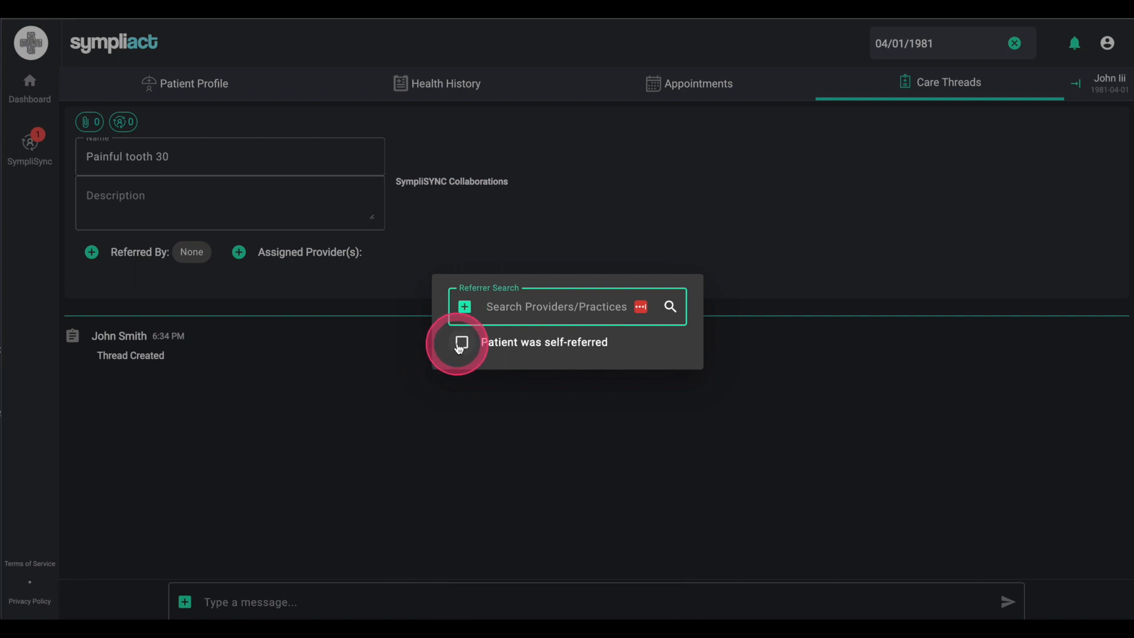
{"action": "left_click", "coordinate": [463, 345]}
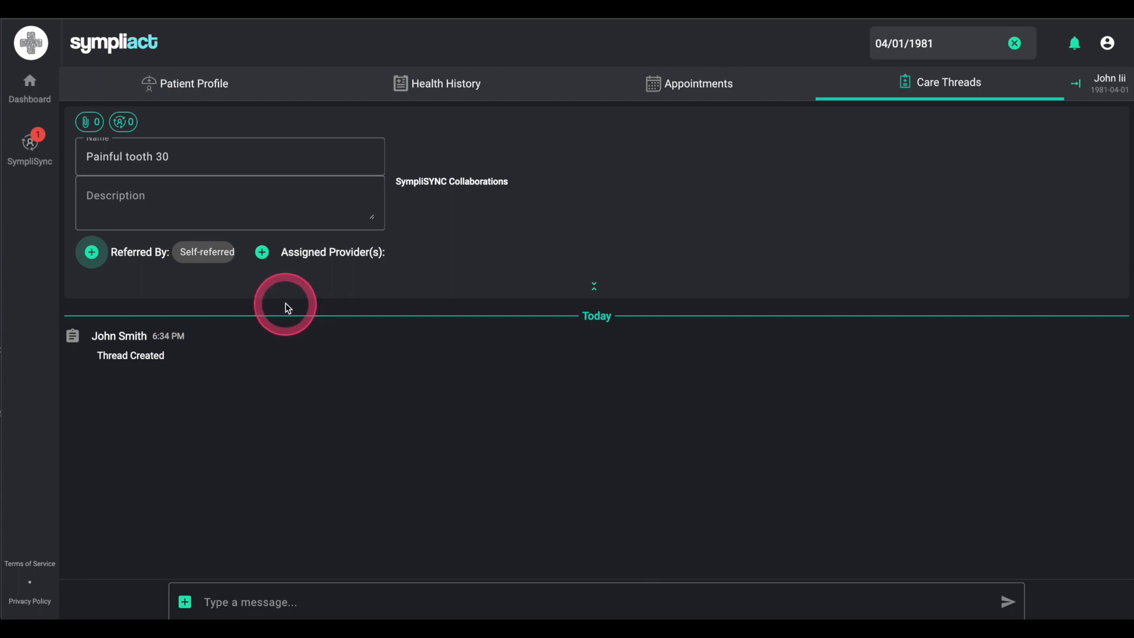
{"action": "left_click", "coordinate": [261, 252]}
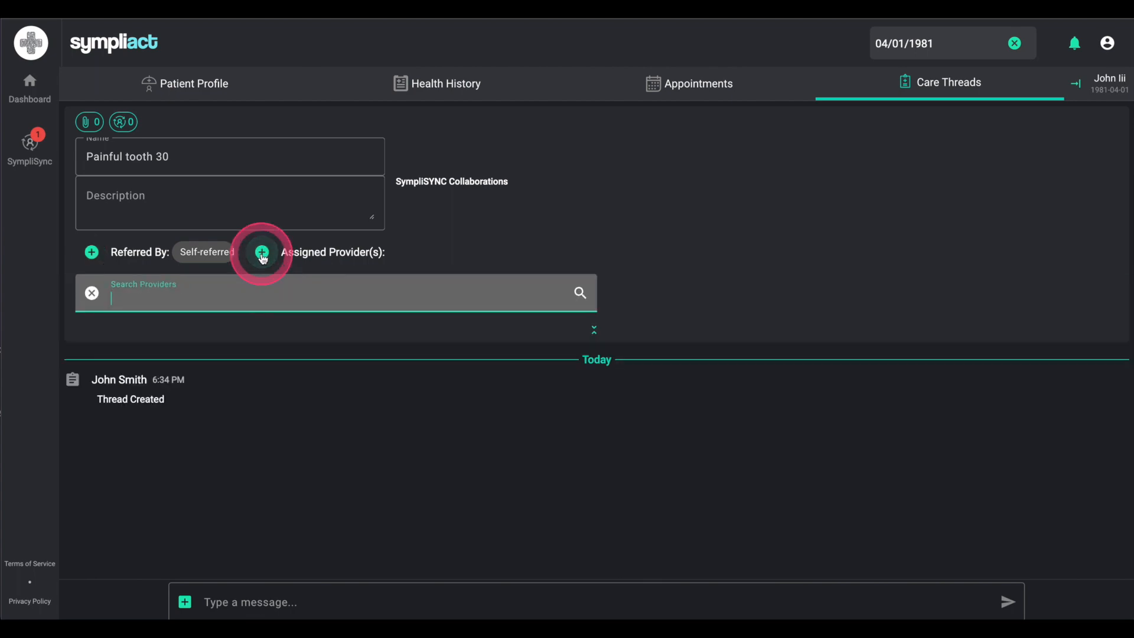
{"action": "type", "text": "john"}
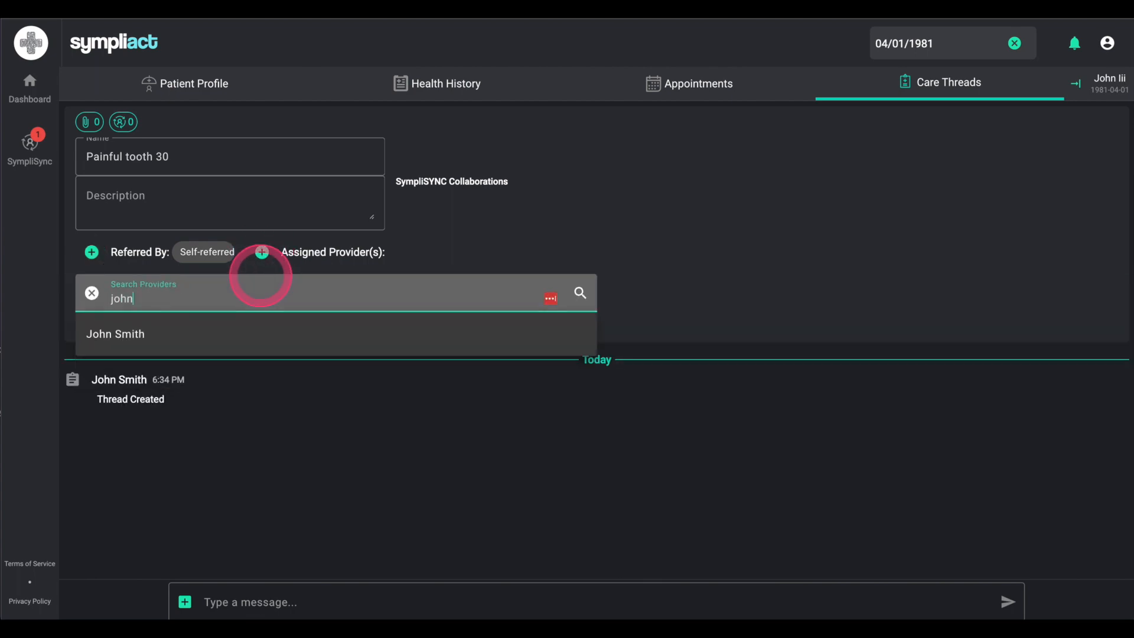
{"action": "left_click", "coordinate": [220, 332]}
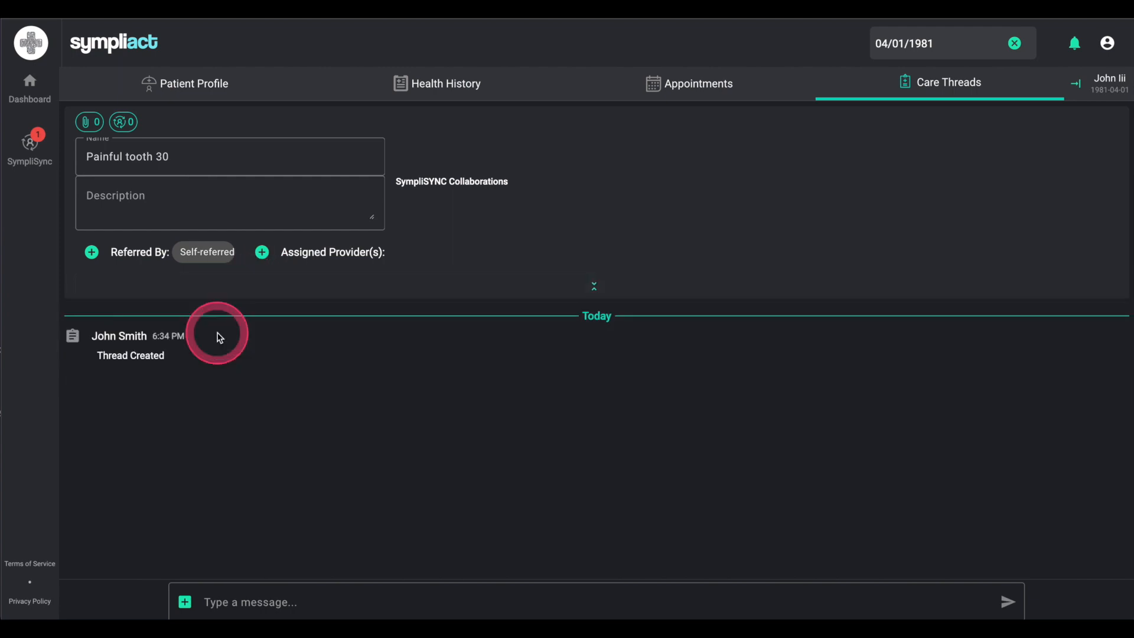
{"action": "left_click", "coordinate": [585, 293]}
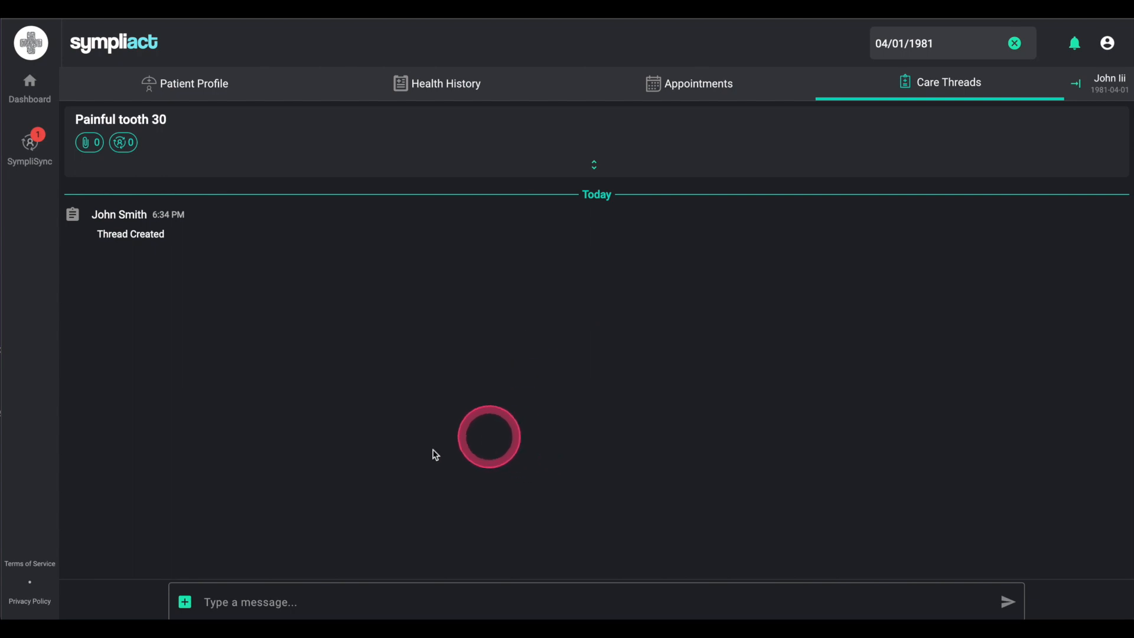
{"action": "left_click", "coordinate": [321, 603]}
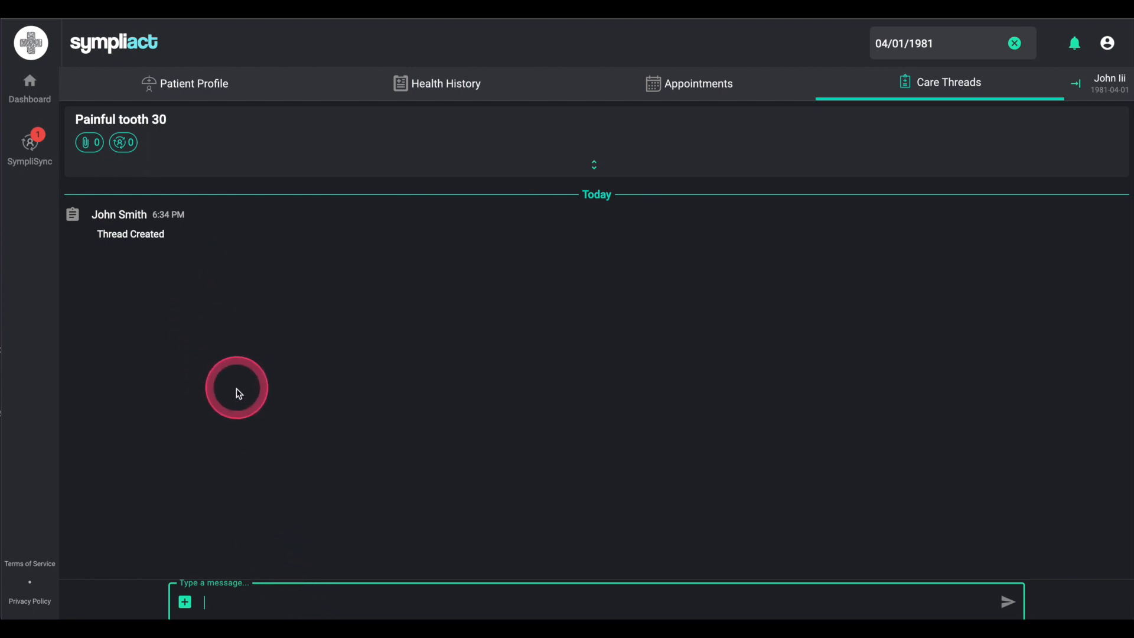
Step: Upload the PA30 periapical X-ray JPG from Demo Records into the thread
{"action": "left_click", "coordinate": [185, 604]}
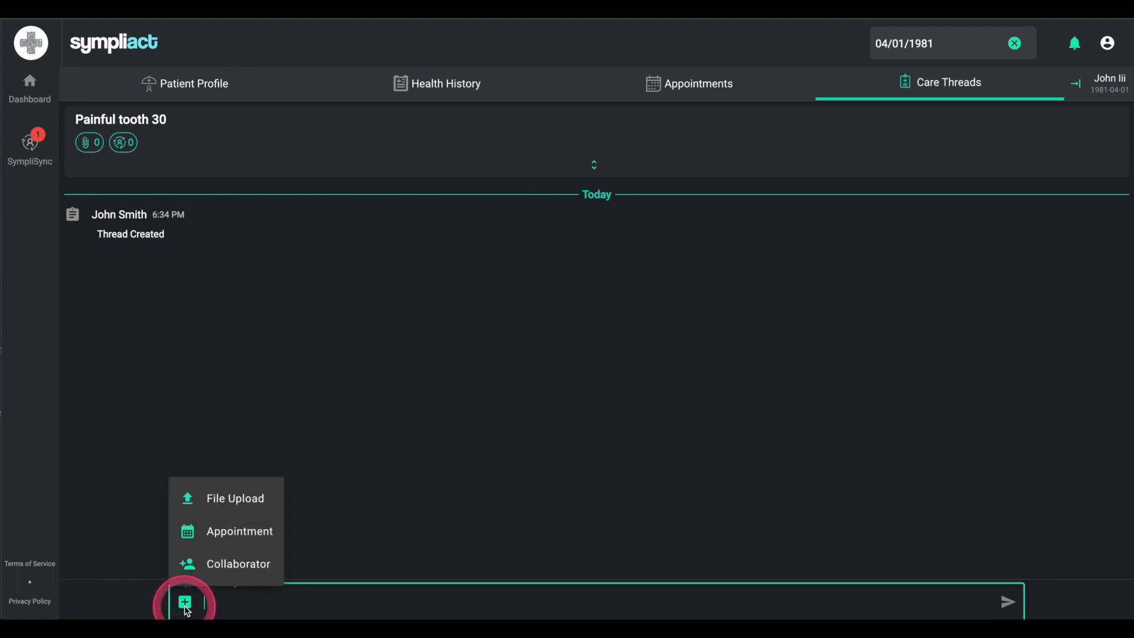
{"action": "left_click", "coordinate": [218, 503]}
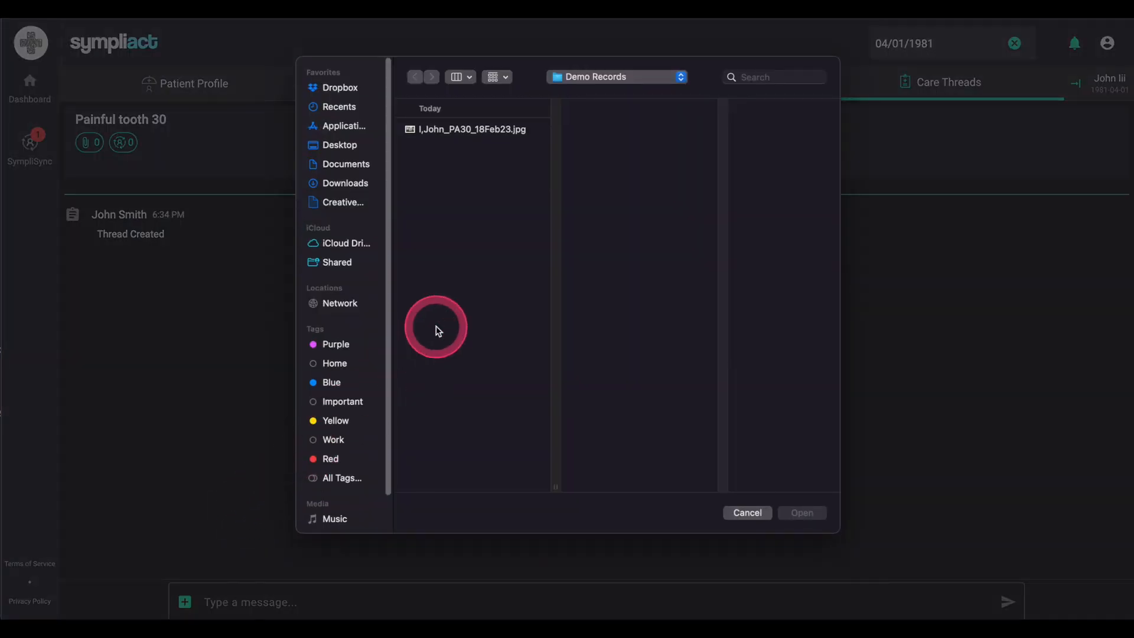
{"action": "left_click", "coordinate": [463, 136]}
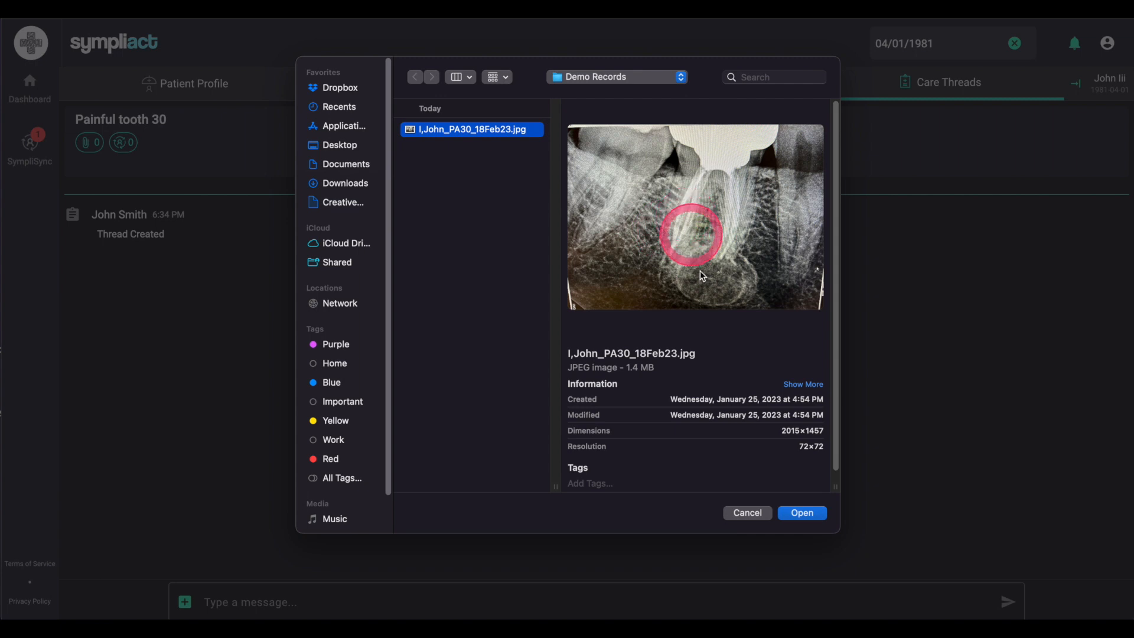
{"action": "left_click", "coordinate": [804, 513]}
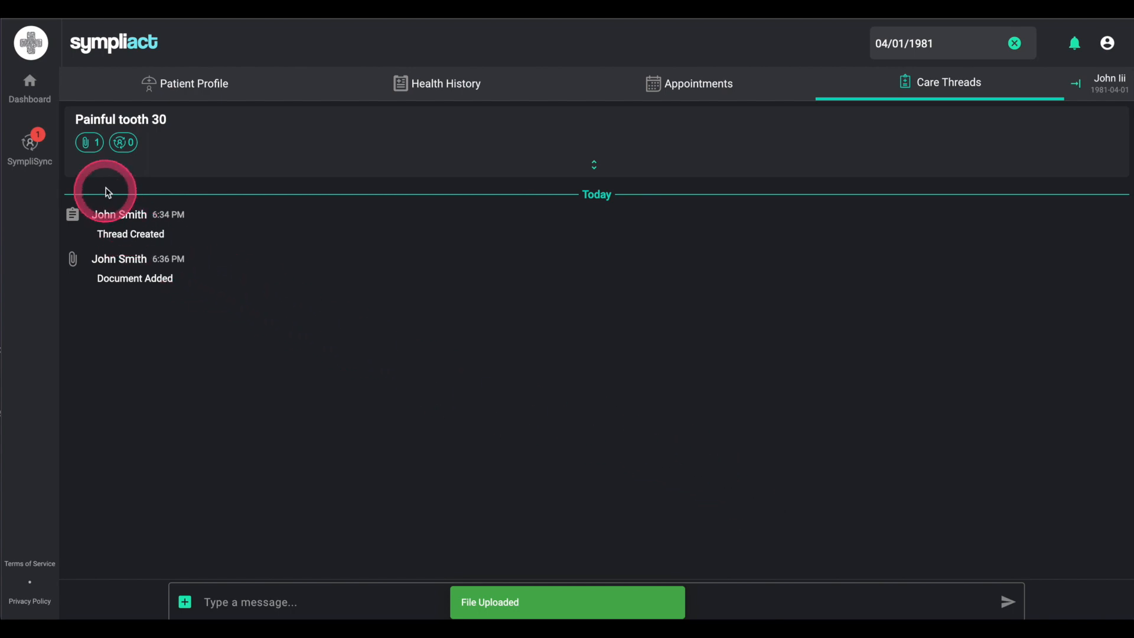
{"action": "left_click", "coordinate": [84, 145]}
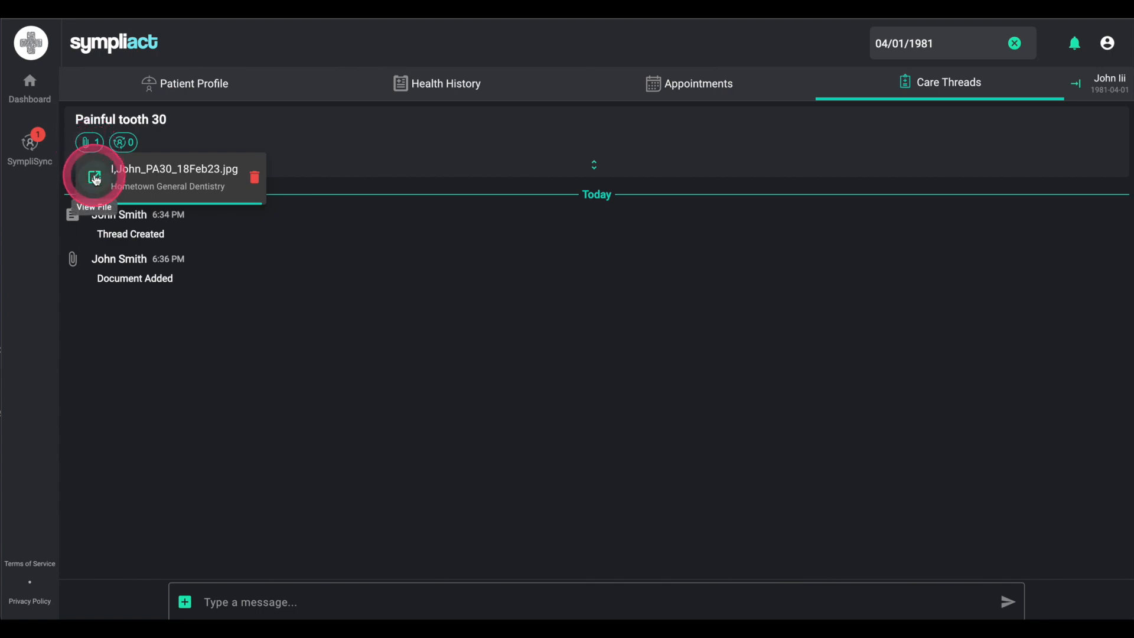
{"action": "left_click", "coordinate": [95, 178]}
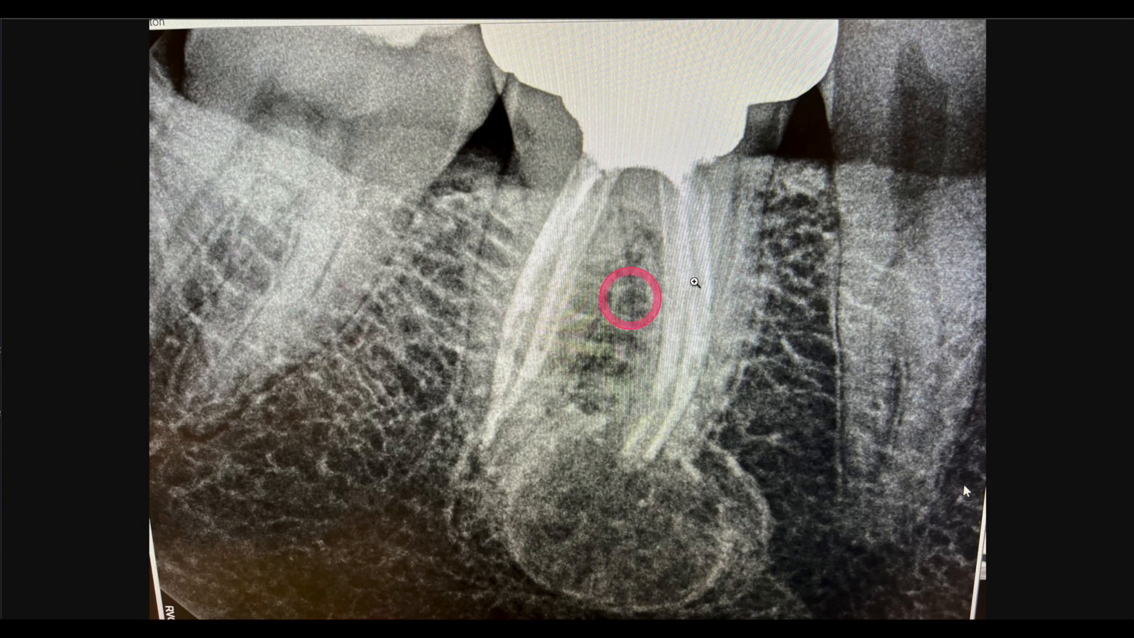
{"action": "left_click", "coordinate": [885, 22]}
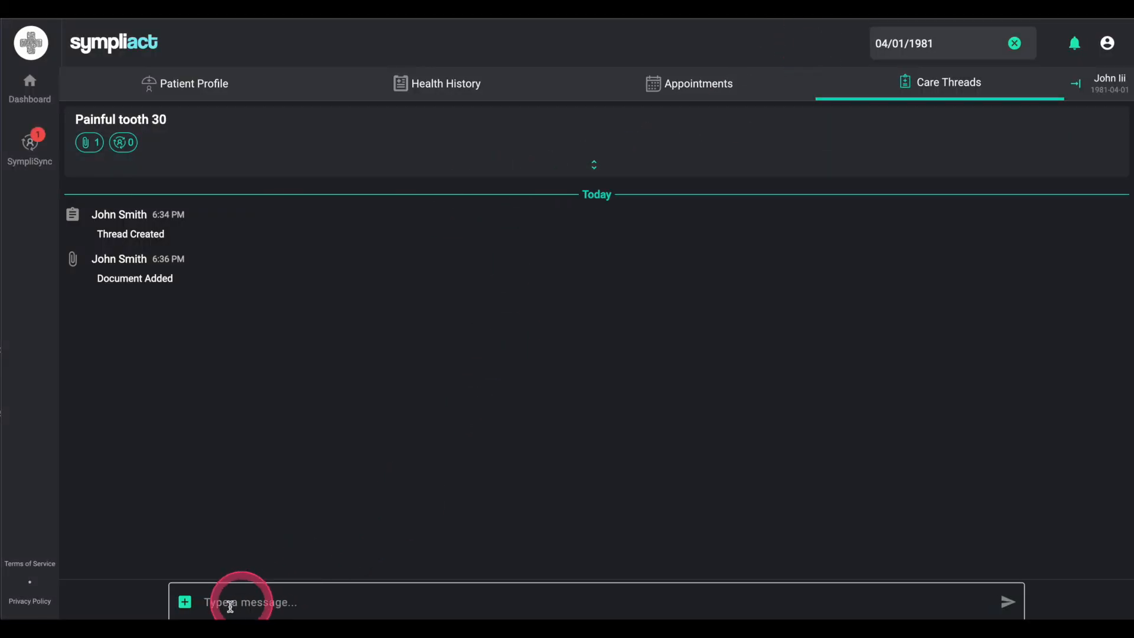
Step: Start a Referral collaboration request commented 'Previous RCT 30, Likley Root fracture'
{"action": "left_click", "coordinate": [191, 611]}
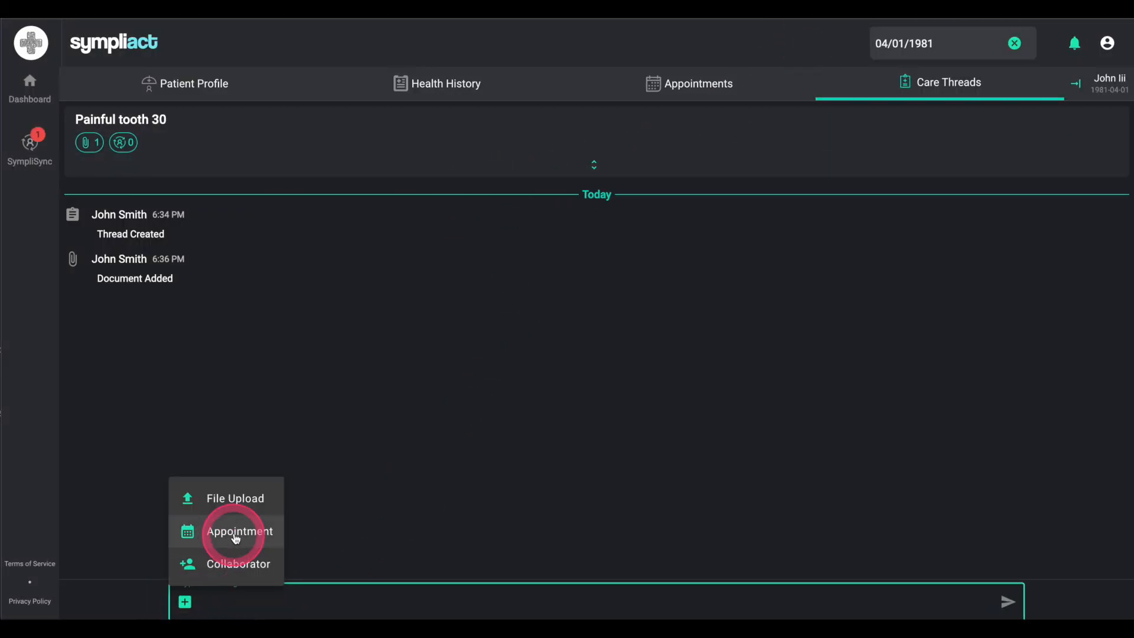
{"action": "left_click", "coordinate": [220, 568]}
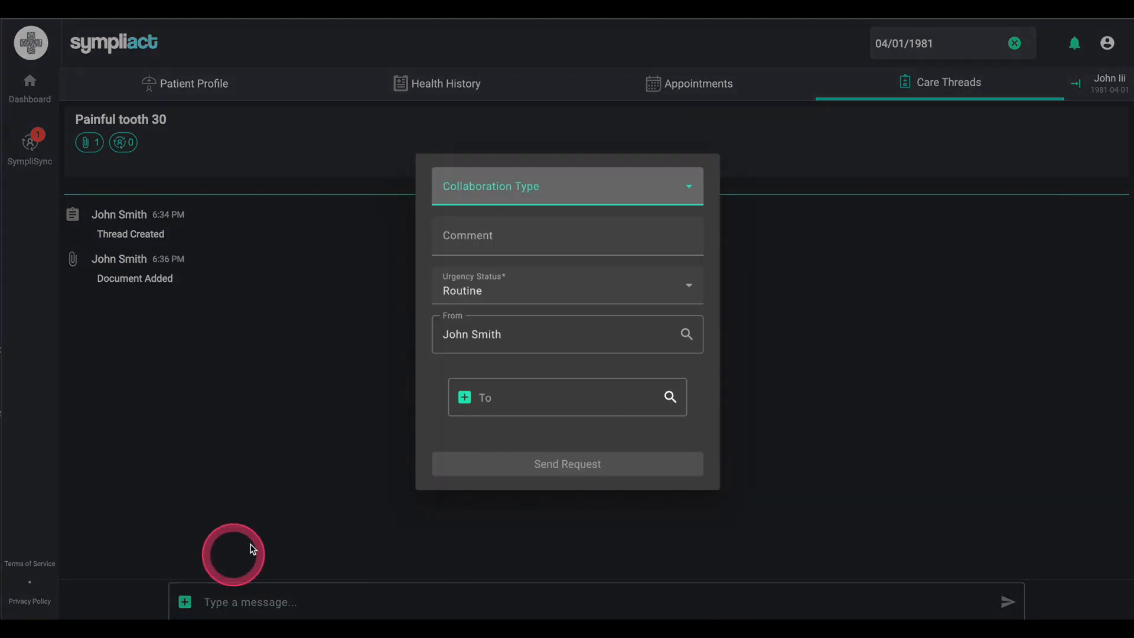
{"action": "left_click", "coordinate": [561, 196]}
{"action": "left_click", "coordinate": [484, 227]}
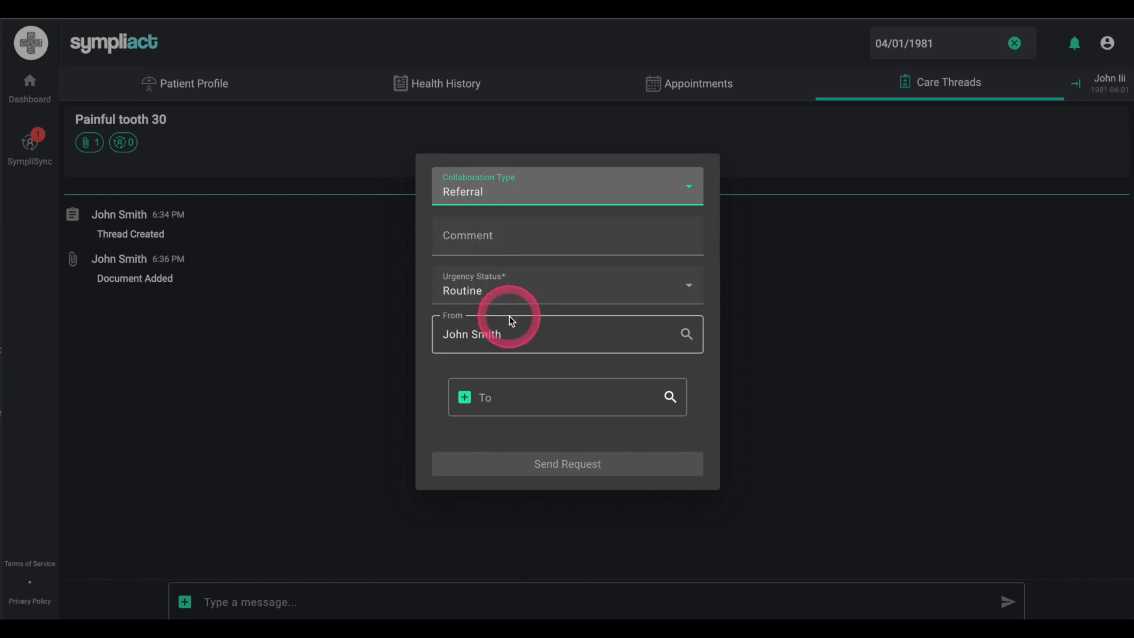
{"action": "left_click", "coordinate": [486, 239]}
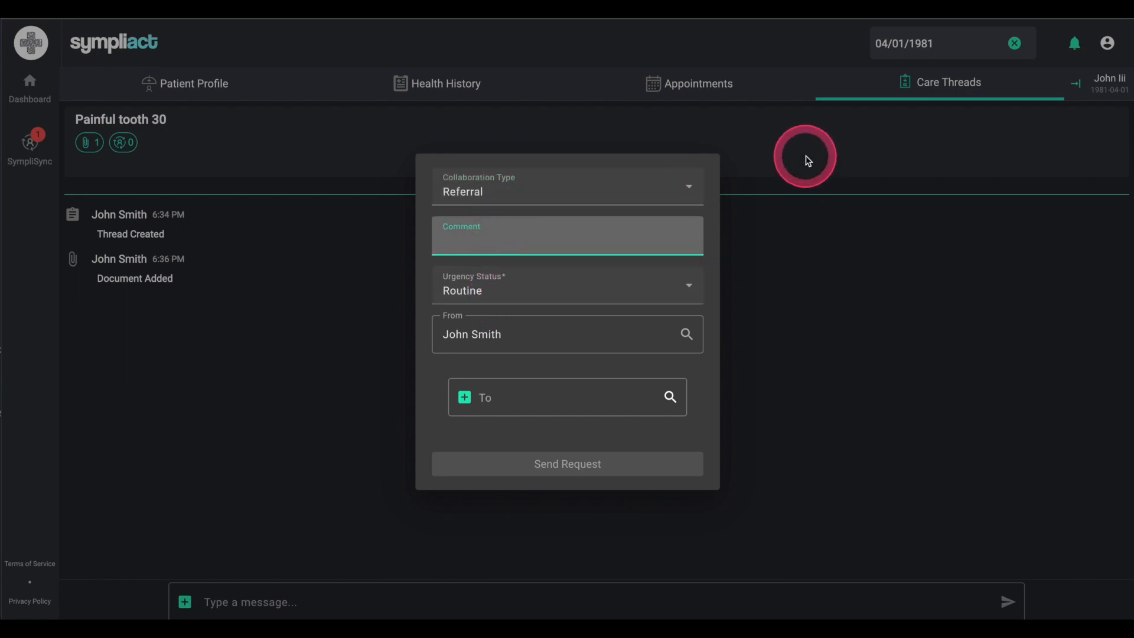
{"action": "type", "text": "Previo"}
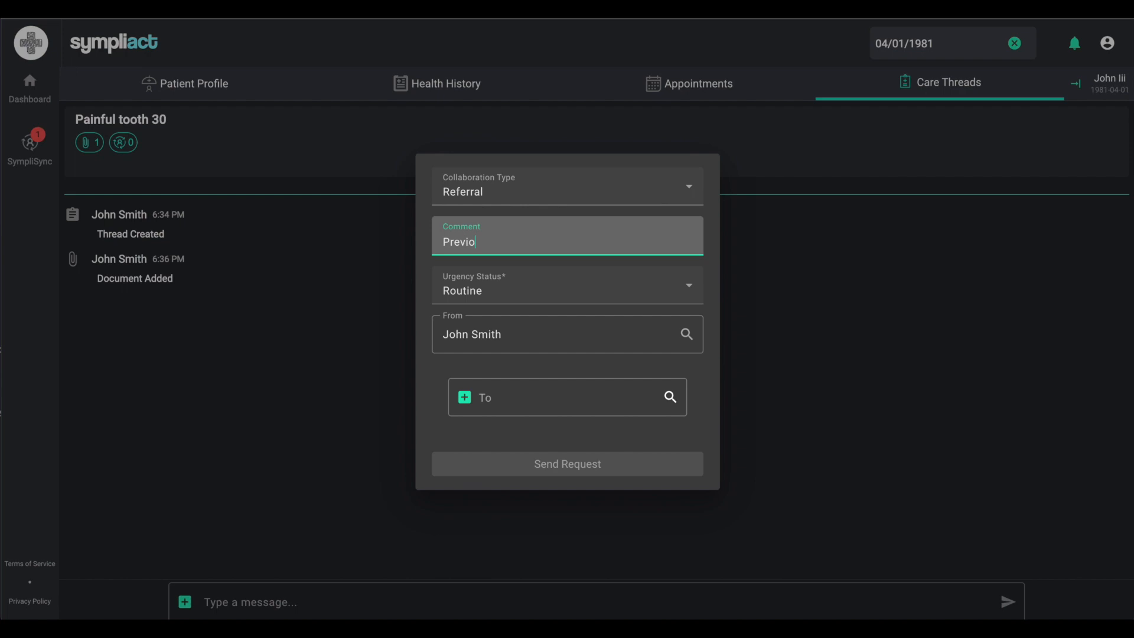
{"action": "type", "text": "us RCT 30, Likley Root fractuire"}
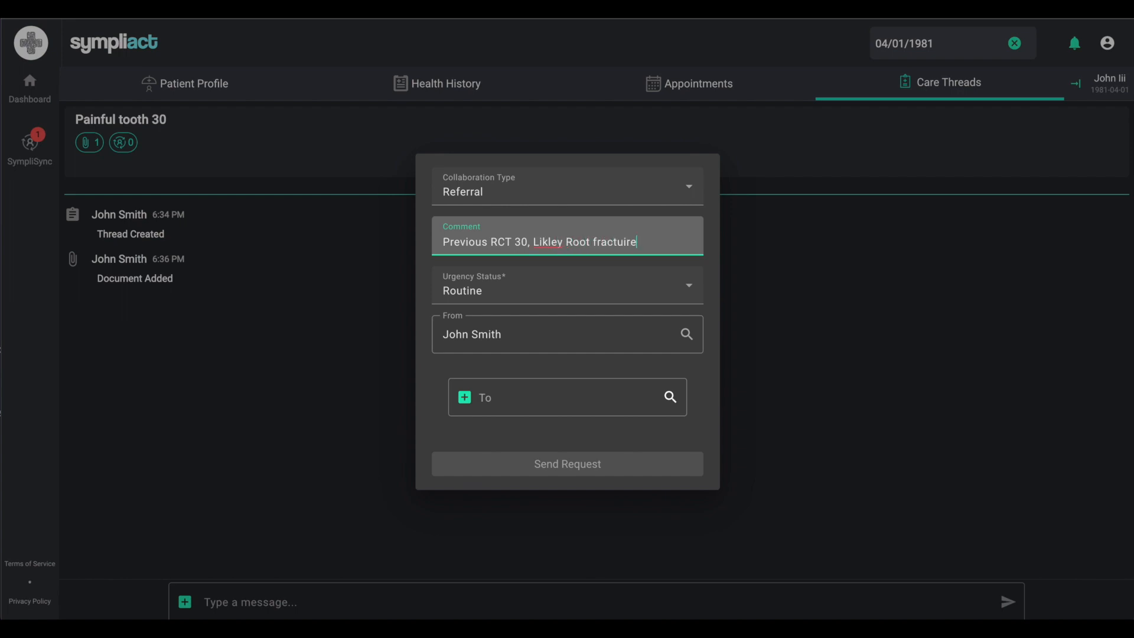
{"action": "key", "text": "BackSpace"}
{"action": "key", "text": "BackSpace"}
{"action": "key", "text": "BackSpace"}
{"action": "type", "text": "re"}
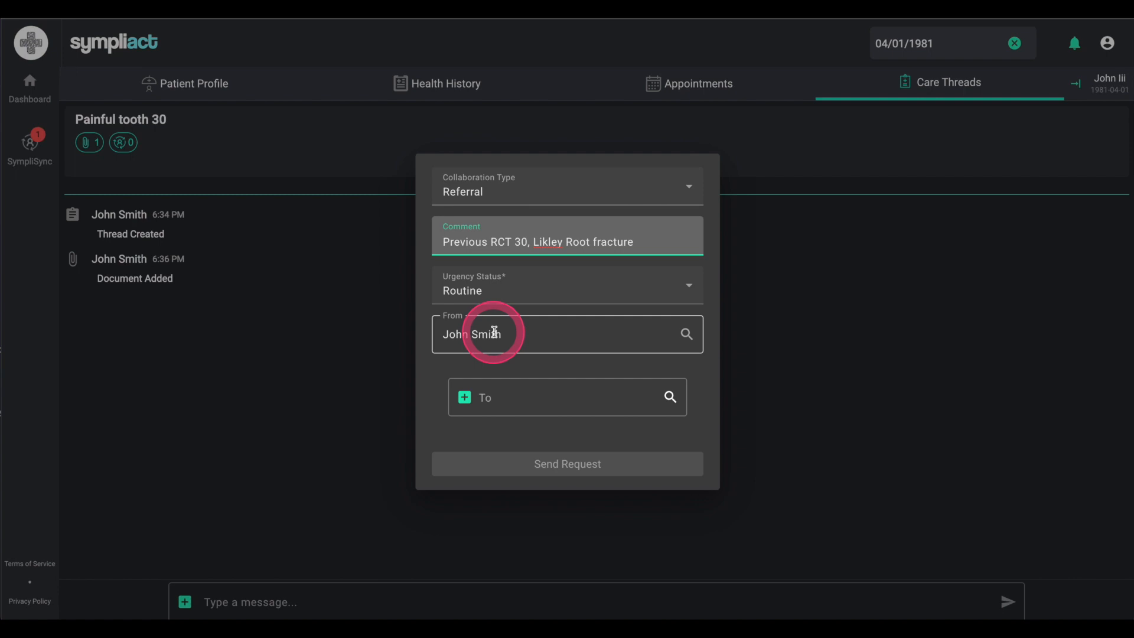
Step: Address the referral to the Valley Oral & Maxillofacial Surgery surgeon and send it
{"action": "left_click", "coordinate": [512, 397]}
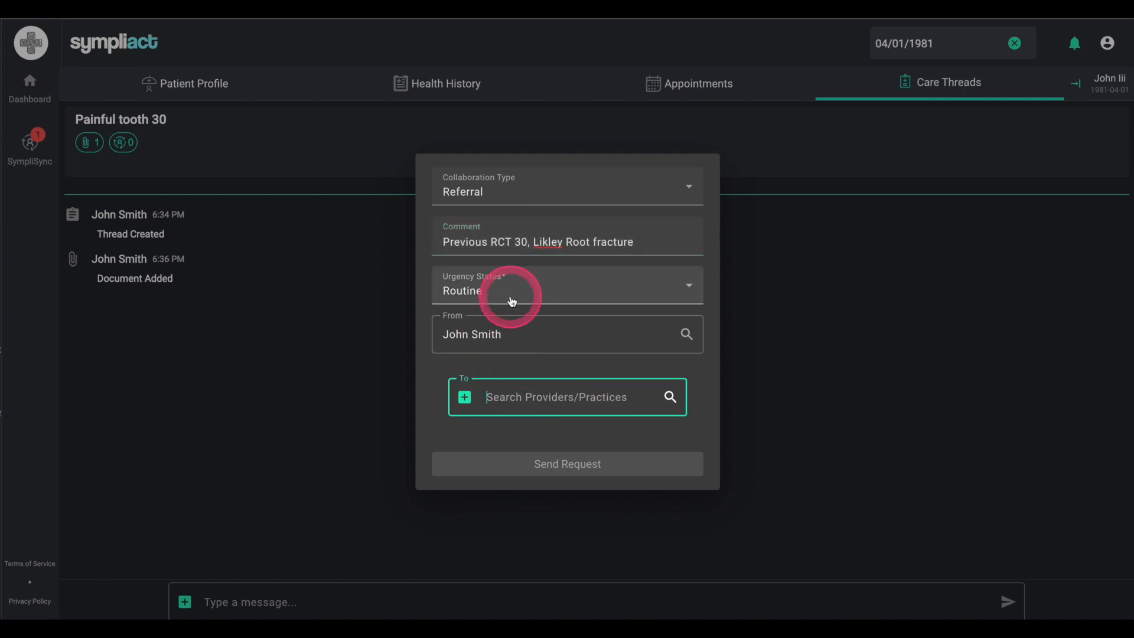
{"action": "type", "text": "Tim joh"}
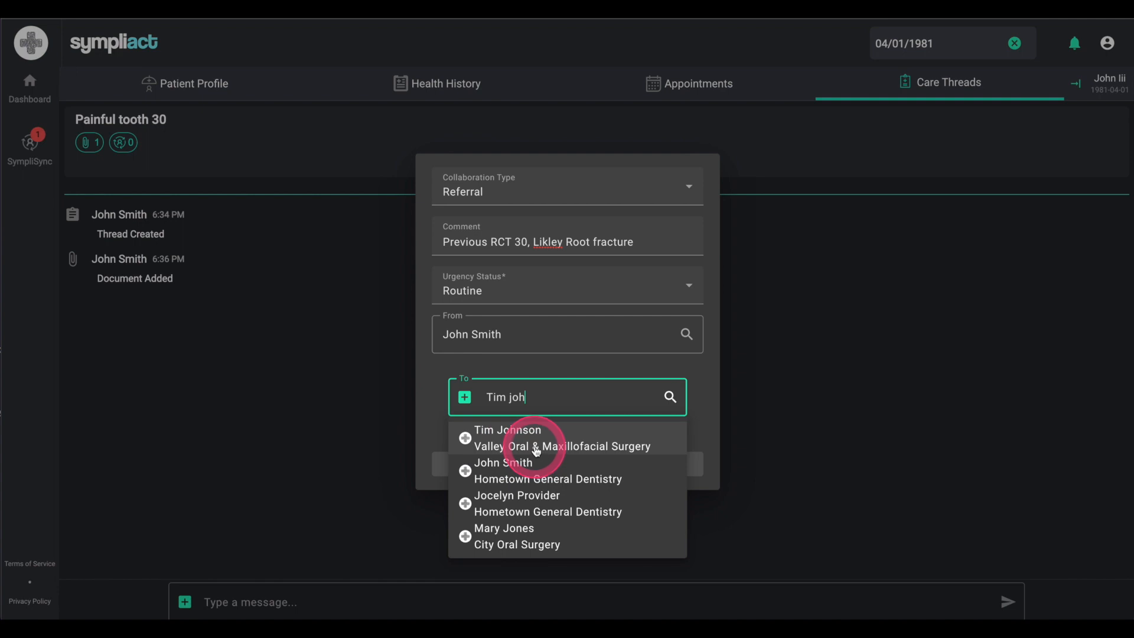
{"action": "left_click", "coordinate": [506, 437]}
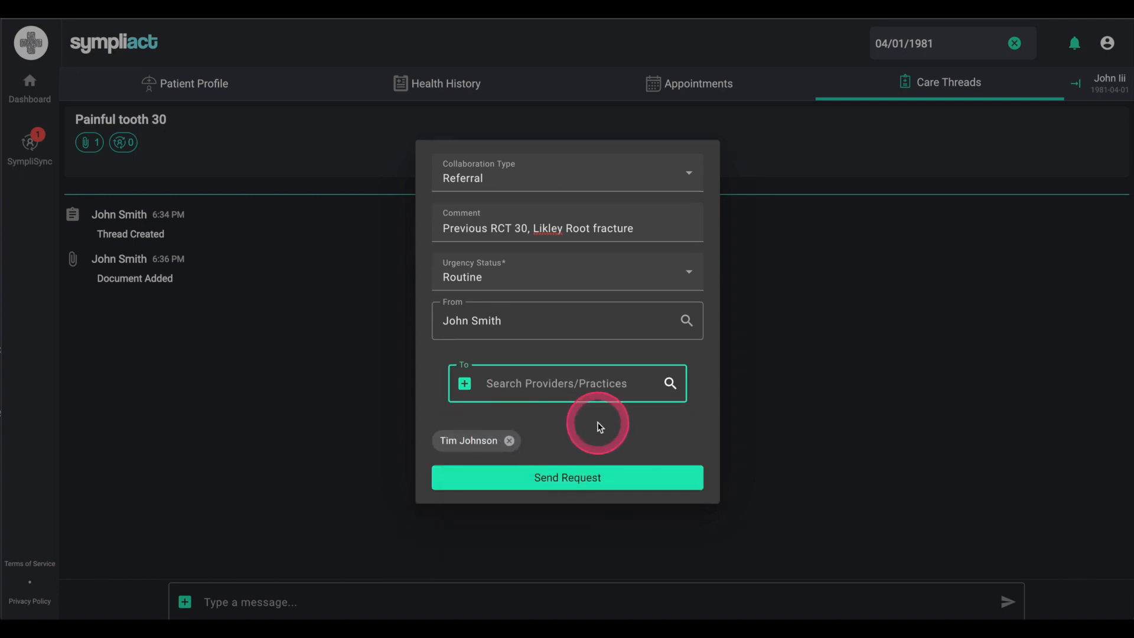
{"action": "left_click", "coordinate": [567, 478]}
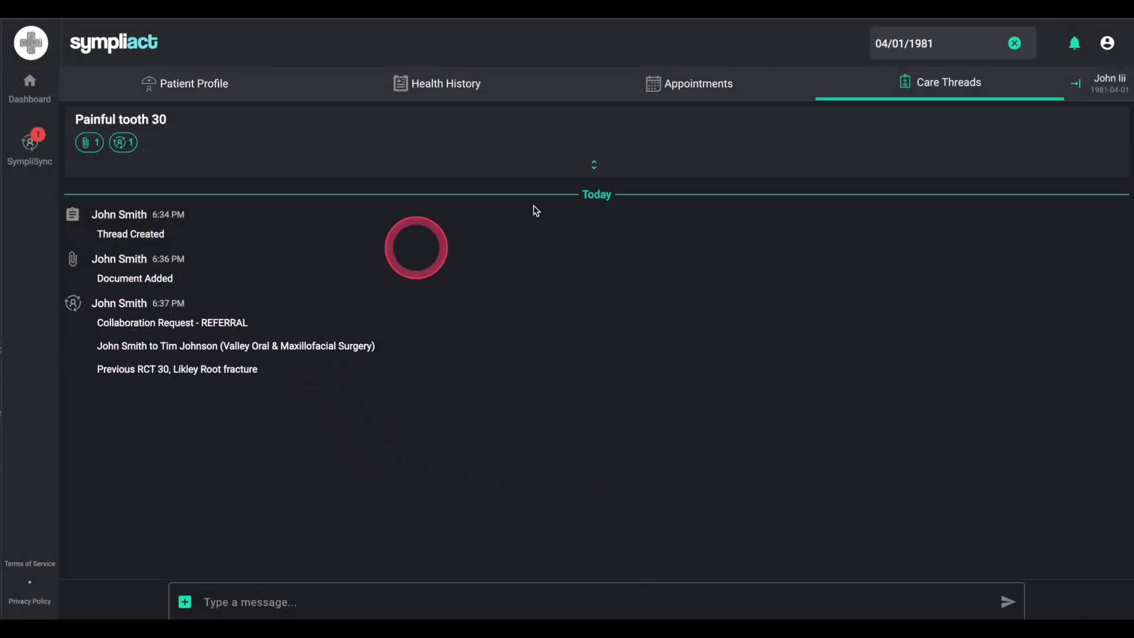
{"action": "left_click", "coordinate": [571, 168]}
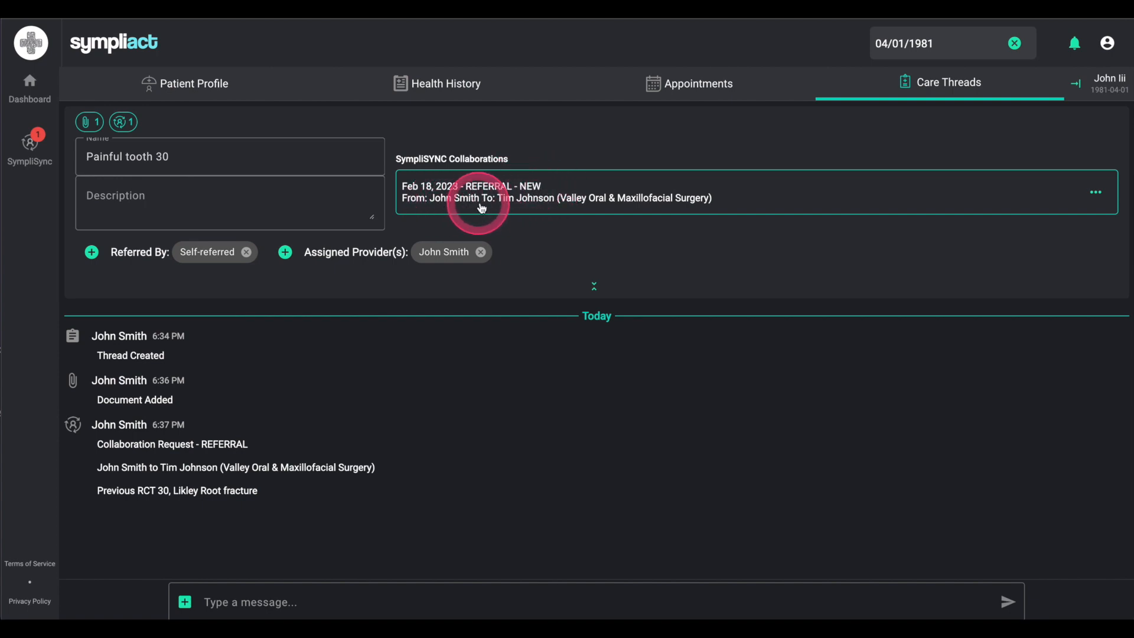
{"action": "left_click", "coordinate": [1094, 192]}
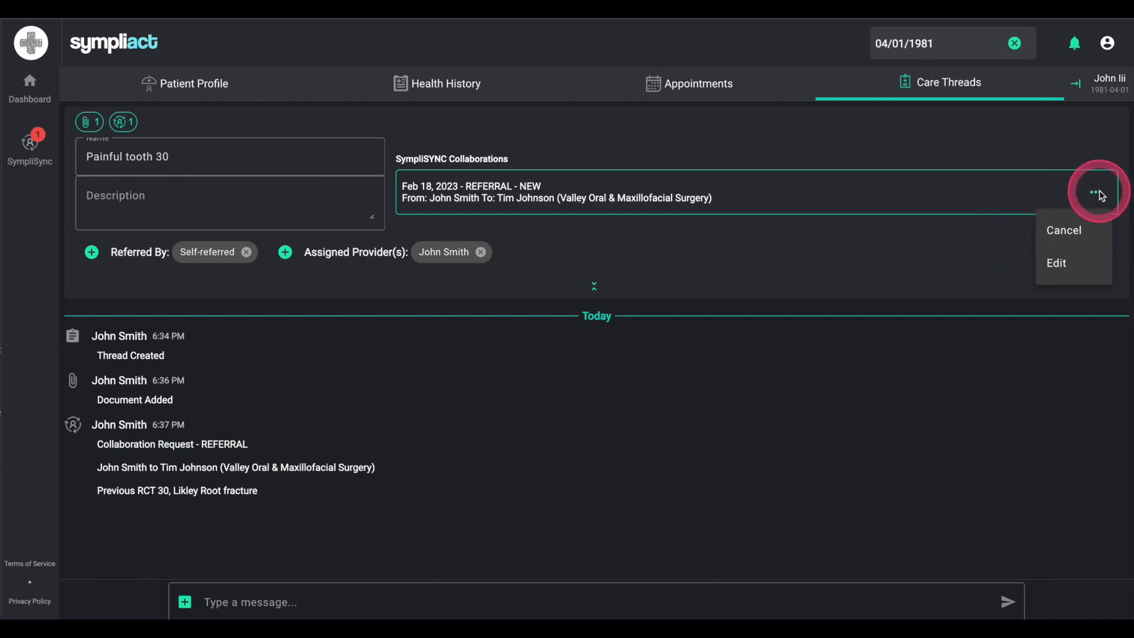
{"action": "left_click", "coordinate": [1097, 195]}
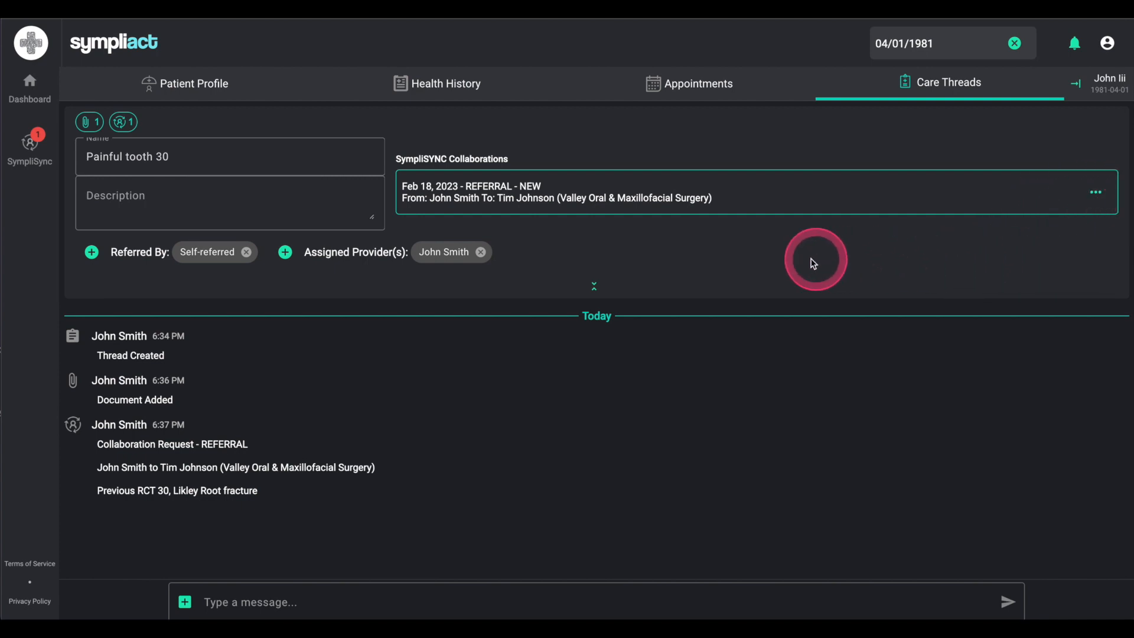
{"action": "left_click", "coordinate": [595, 289]}
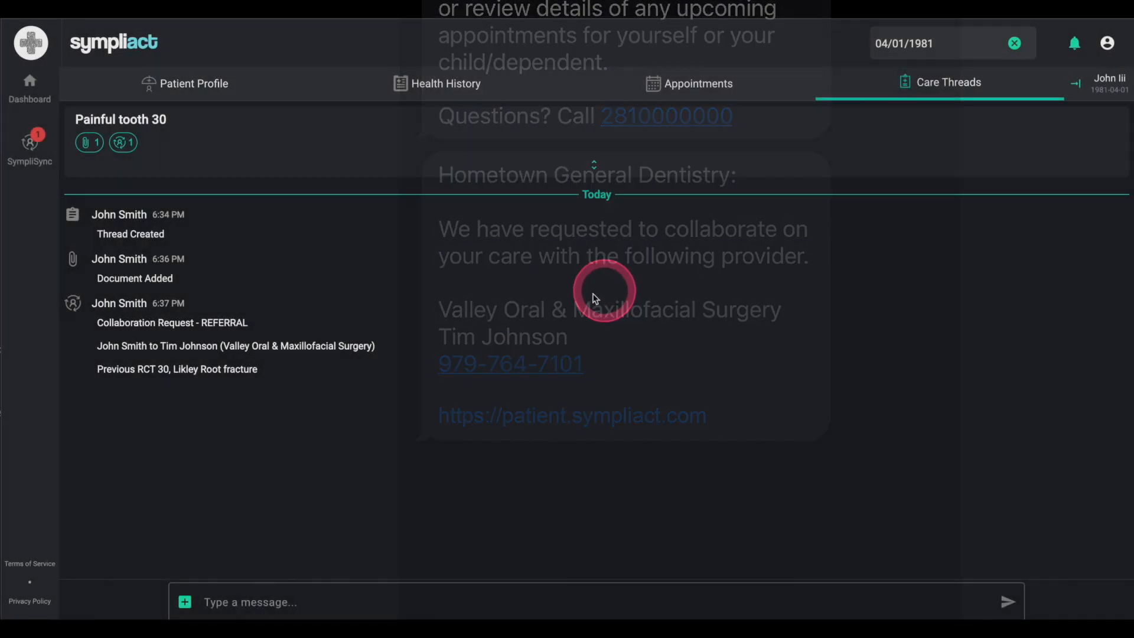
Step: Open SympliSync from the sidebar to view the 11 incoming collaboration requests
{"action": "left_click", "coordinate": [28, 159]}
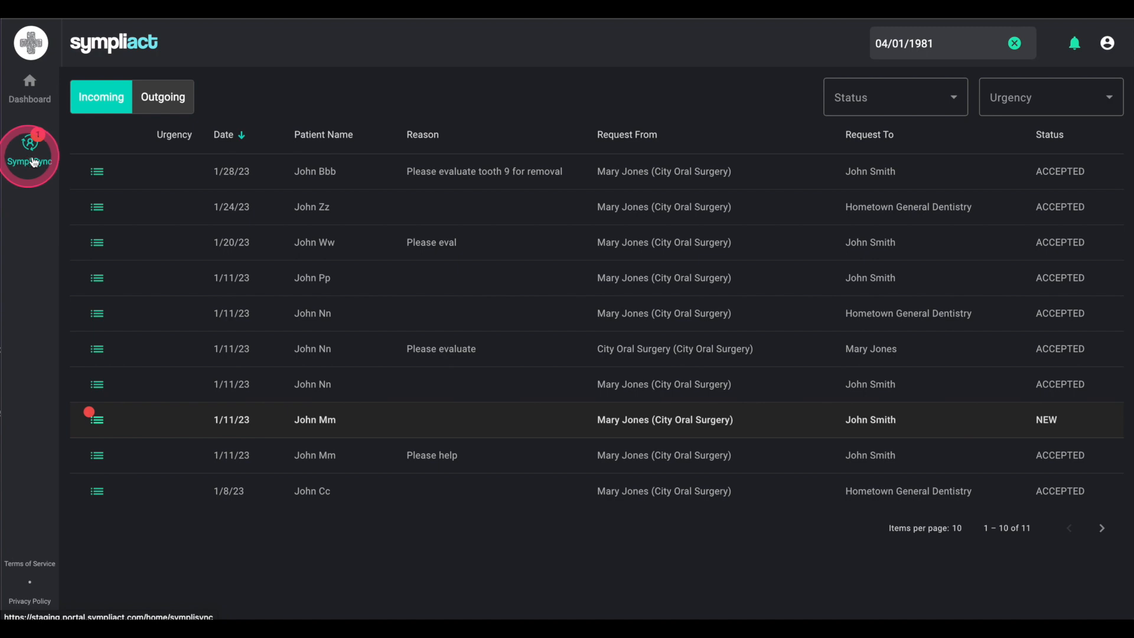
Step: Switch to the Outgoing list, where the new 2/18/23 tooth 30 referral appears marked NEW
{"action": "left_click", "coordinate": [161, 101]}
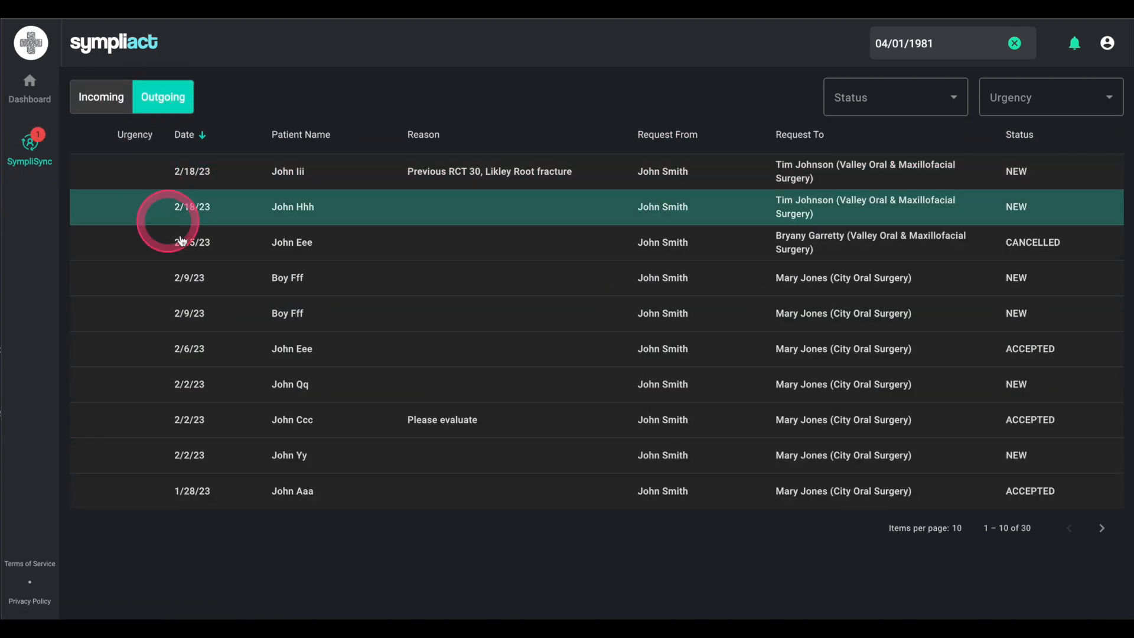